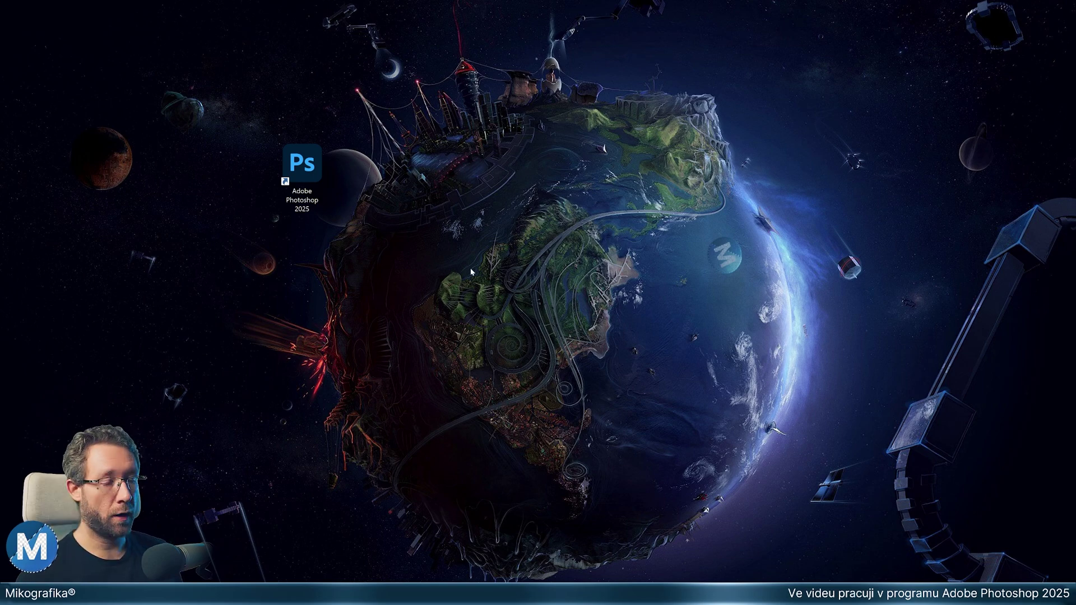
Step: Relaunch Photoshop 2025 holding Ctrl+Alt+Shift and confirm deleting its settings file
double_click(303, 168)
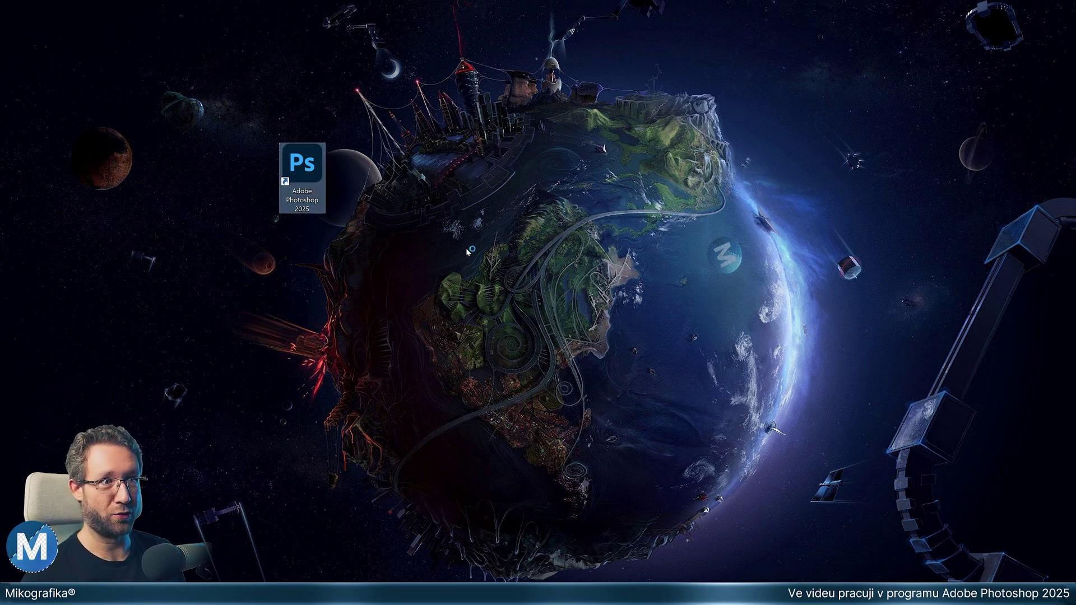
key("ctrl+alt+shift")
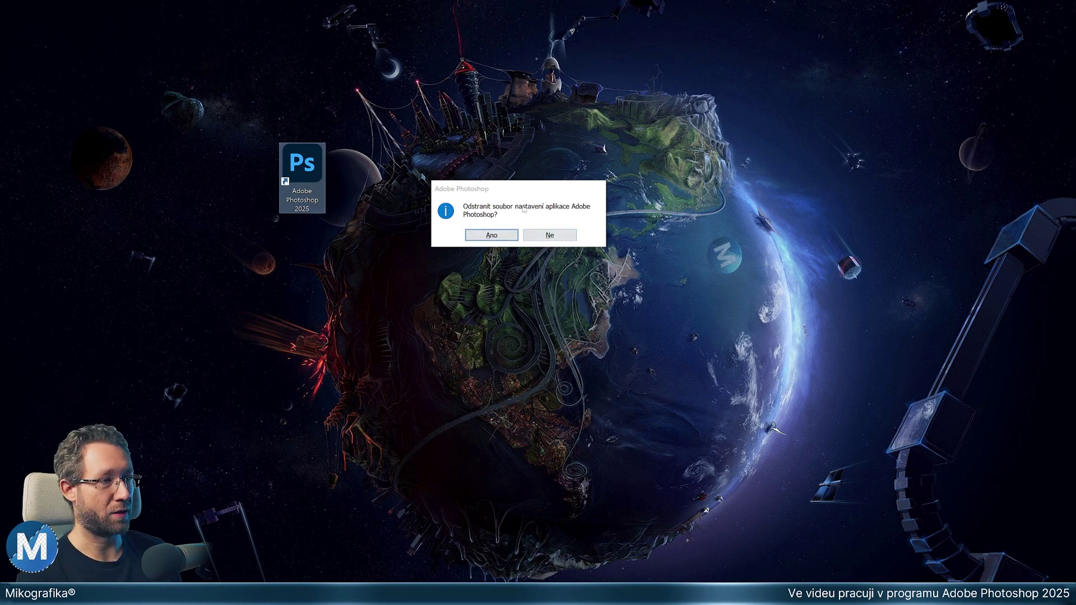
left_click(559, 240)
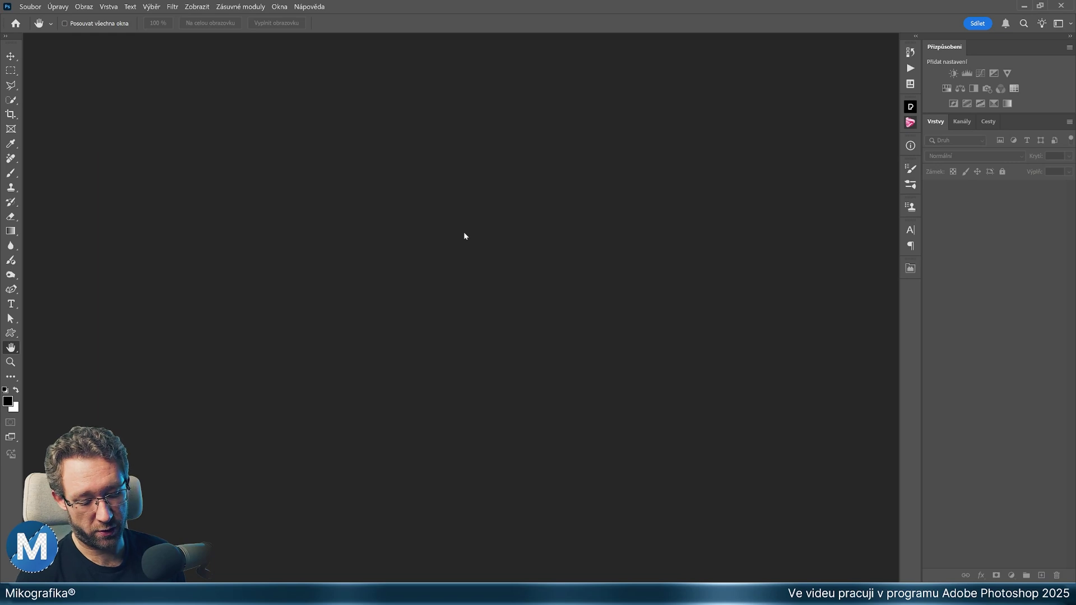
Step: Turn on 'Reset Preferences On Quit' in Preferences (Ctrl+K), confirm it, and close Preferences with OK
key("i")
key("ctrl+k")
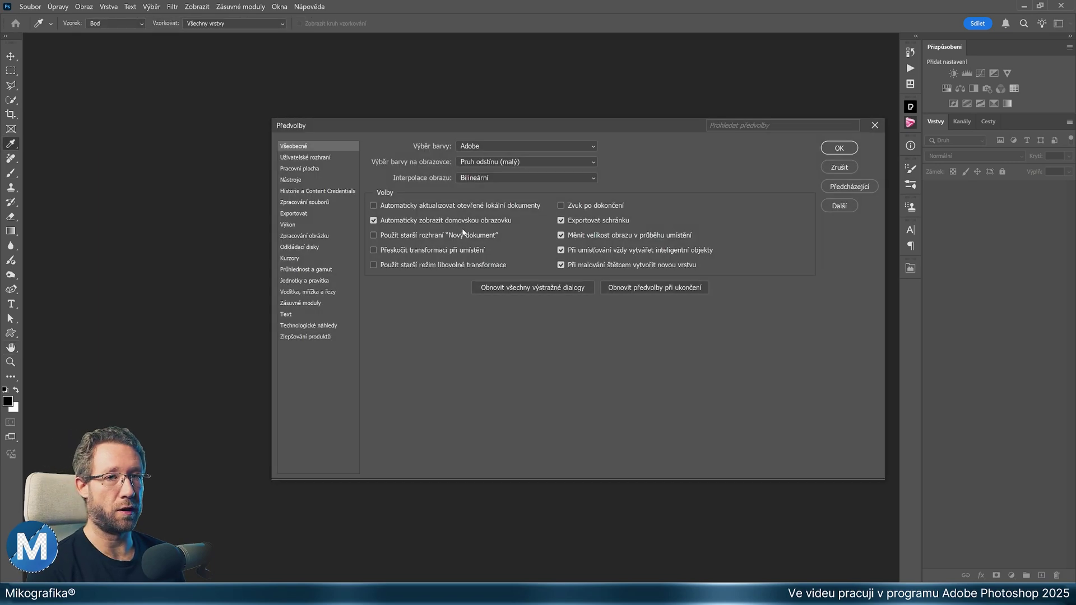
left_click_drag(382, 132, 355, 107)
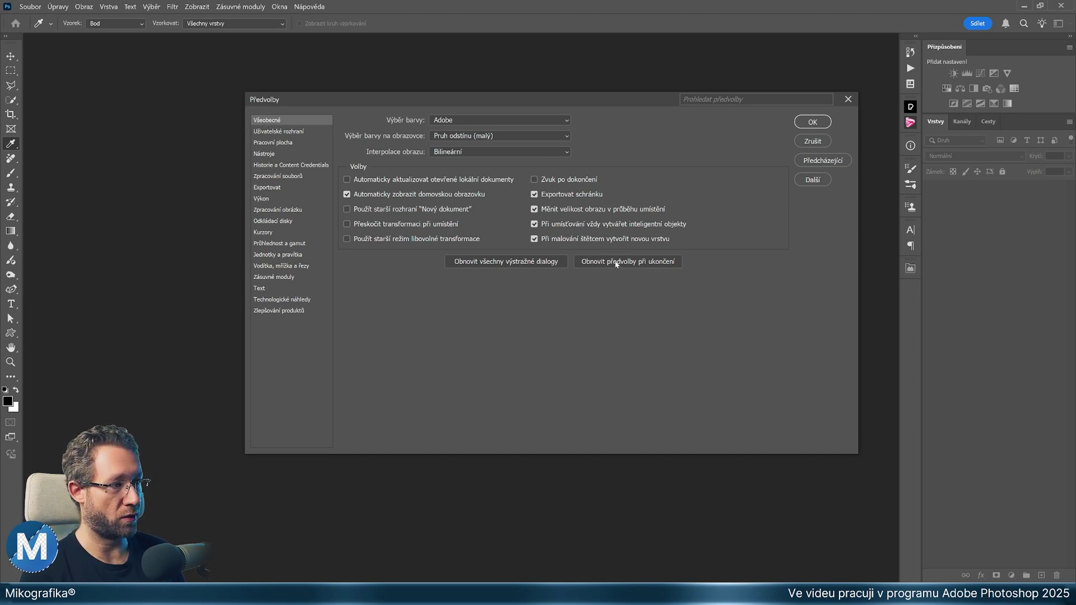
left_click(616, 263)
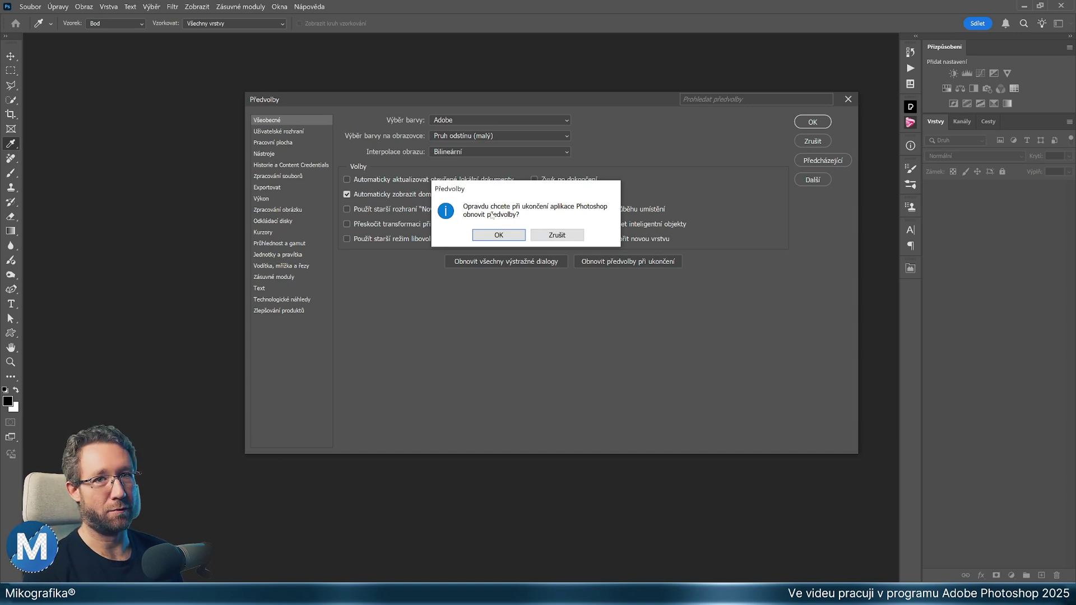
left_click(578, 239)
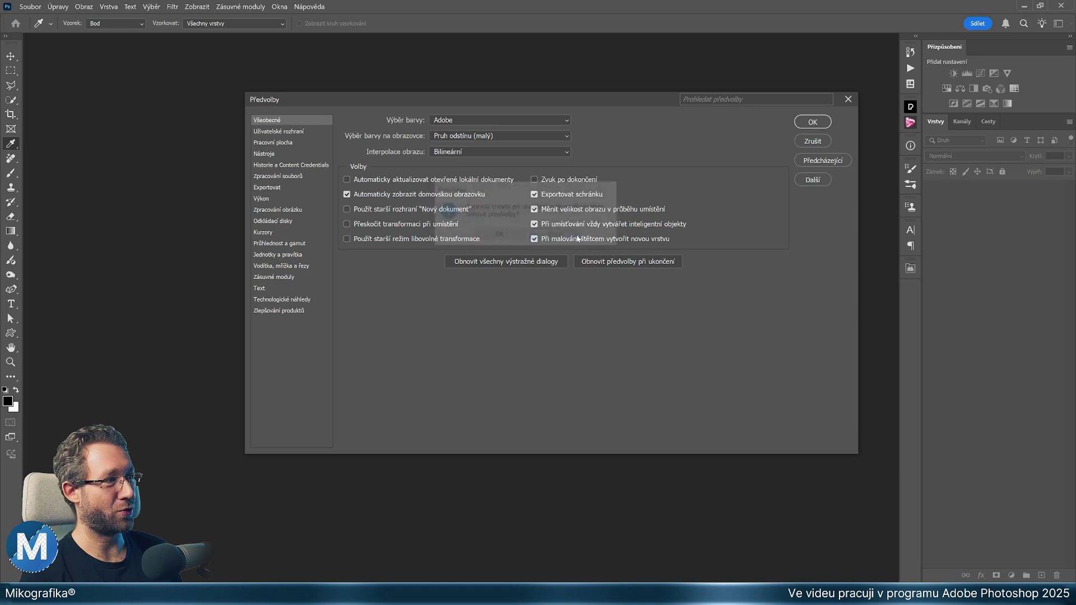
left_click(813, 121)
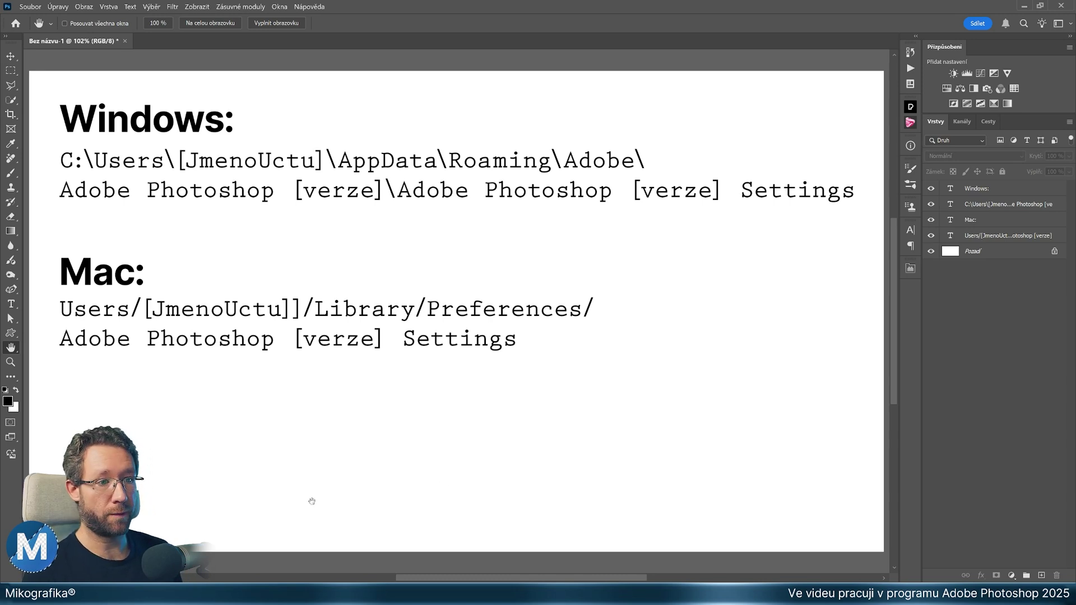
Step: Switch to the File Explorer window showing AppData\Roaming\Adobe\Adobe Photoshop 2025
key("alt+Tab")
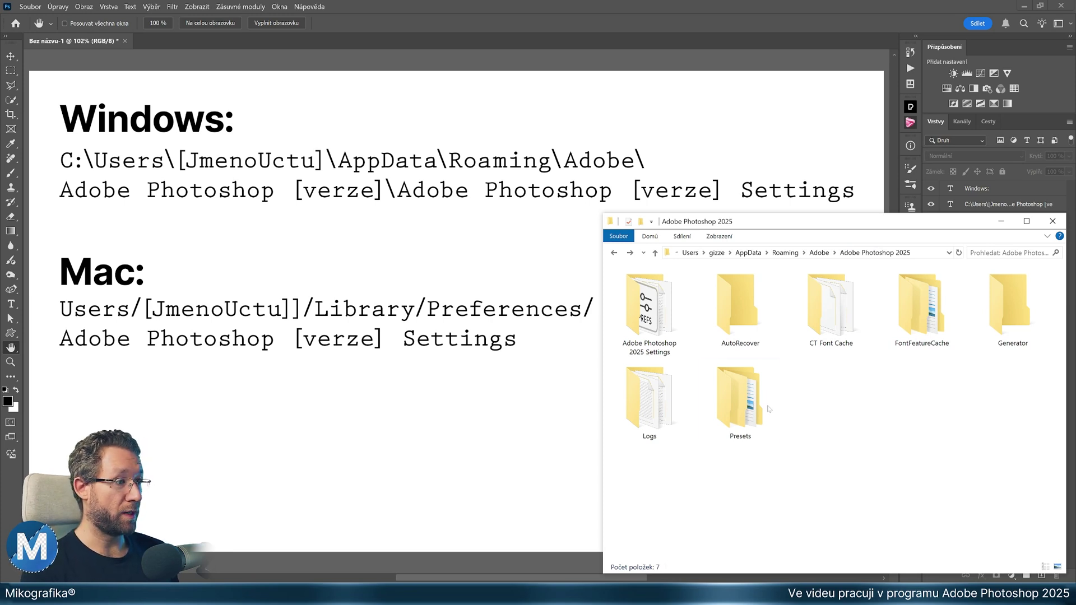
Step: Select the Adobe Photoshop 2025 Settings folder and minimise Photoshop
left_click(662, 319)
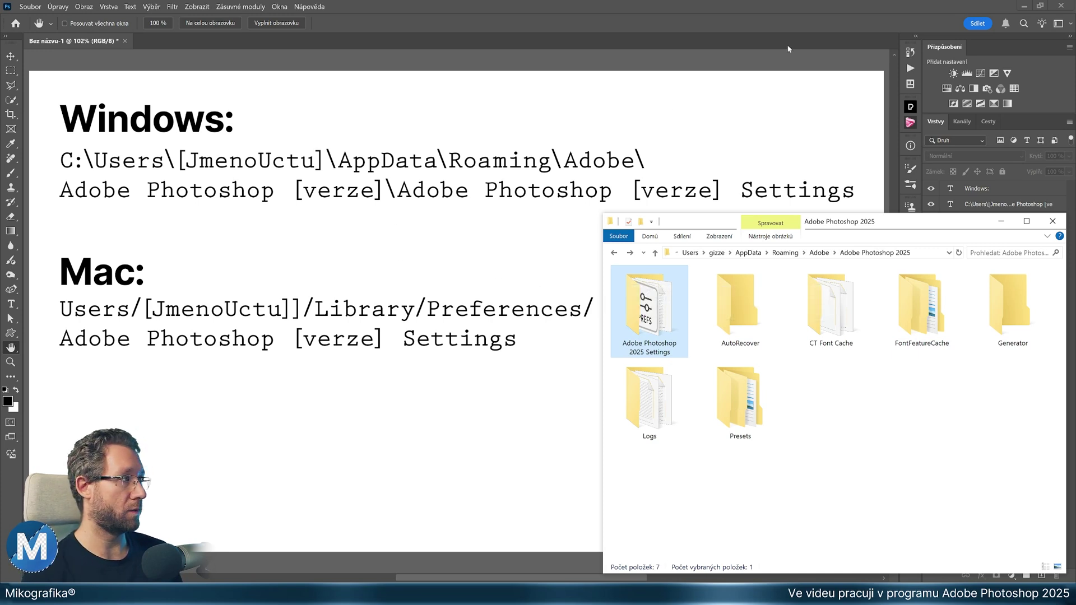
left_click(1025, 7)
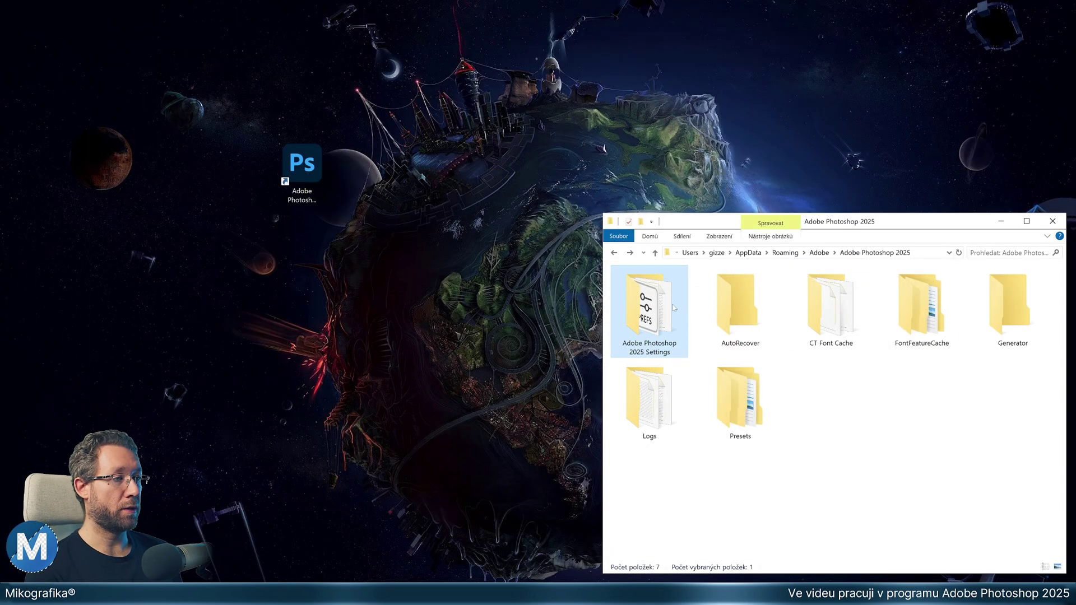
left_click_drag(653, 318, 412, 307)
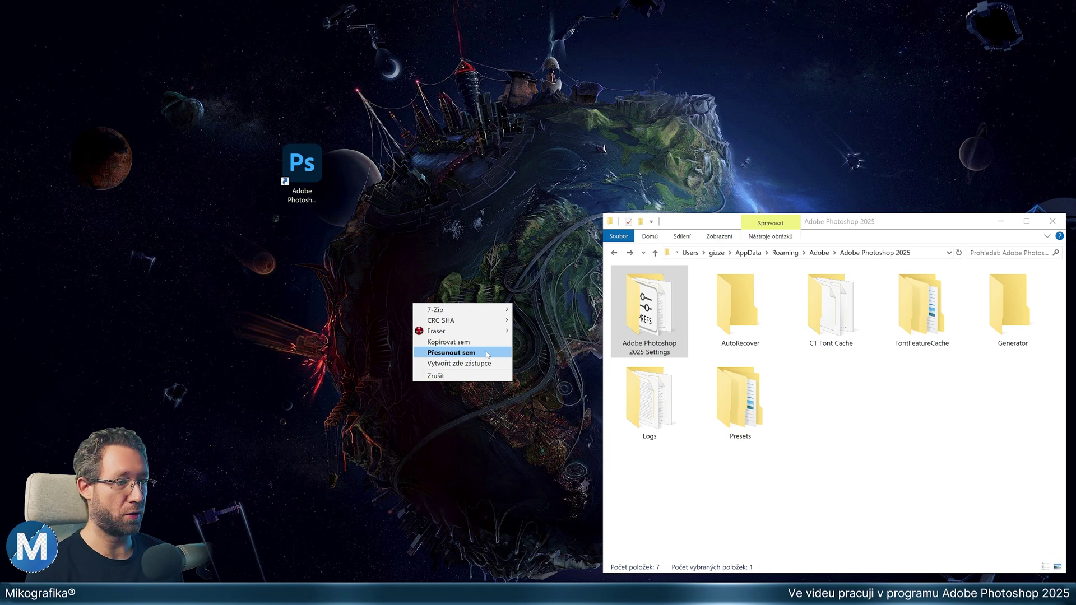
left_click(846, 377)
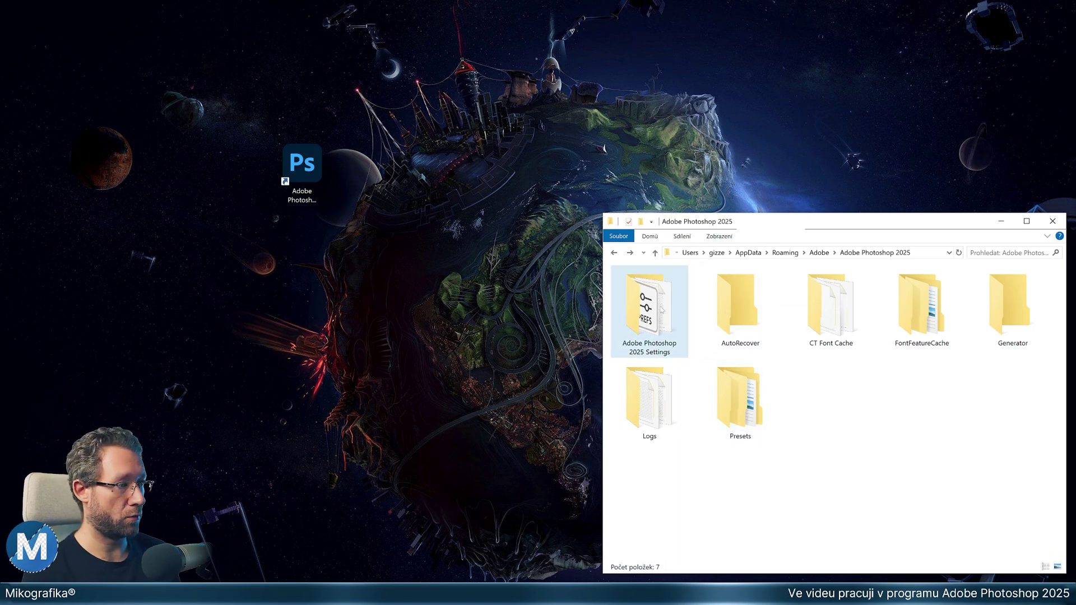
Step: Browse the Settings folder contents, pointing out WorkSpaces, Brushes.psp and Patterns.psp
double_click(661, 310)
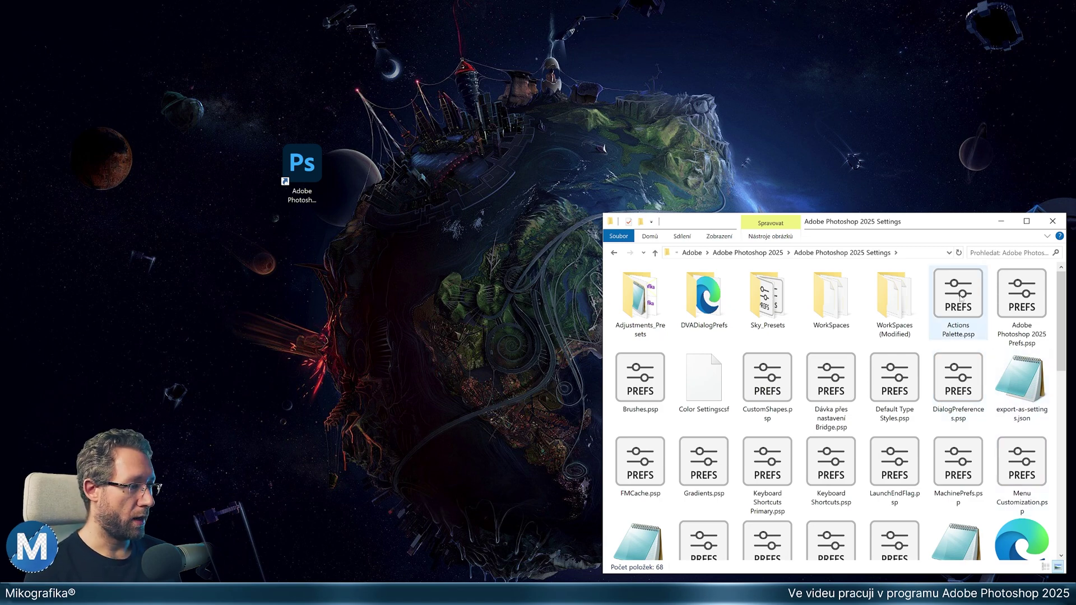
left_click(830, 299)
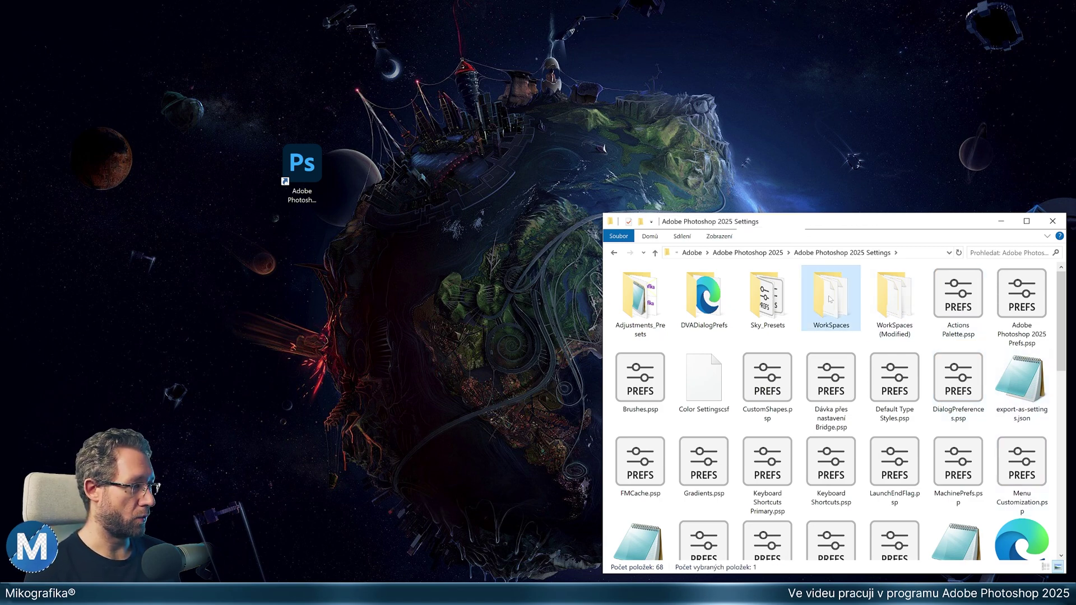
left_click(637, 387)
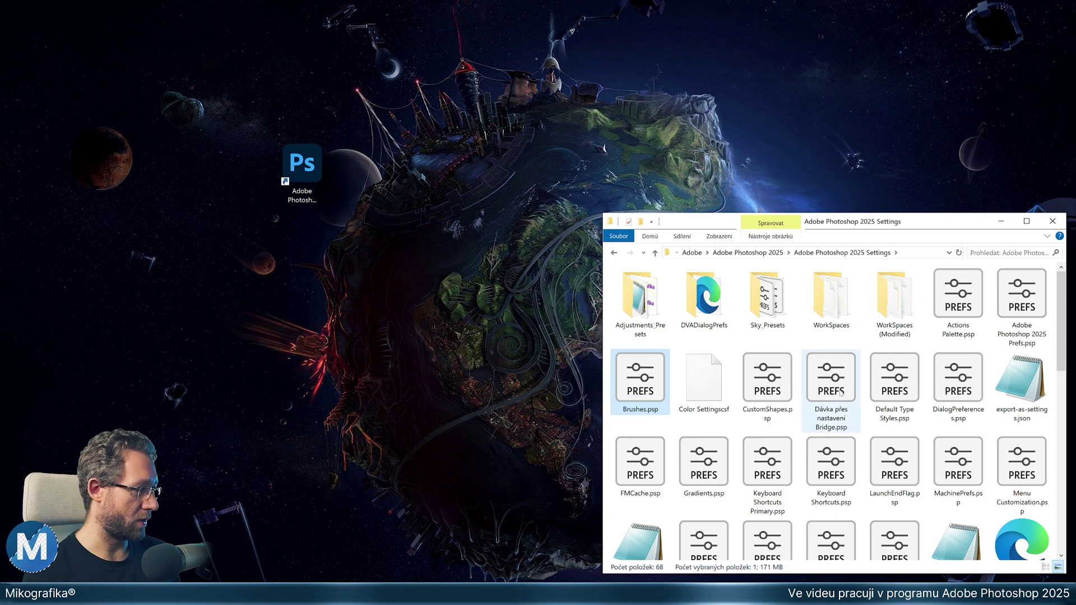
scroll(841, 395, "down", 2)
key("p")
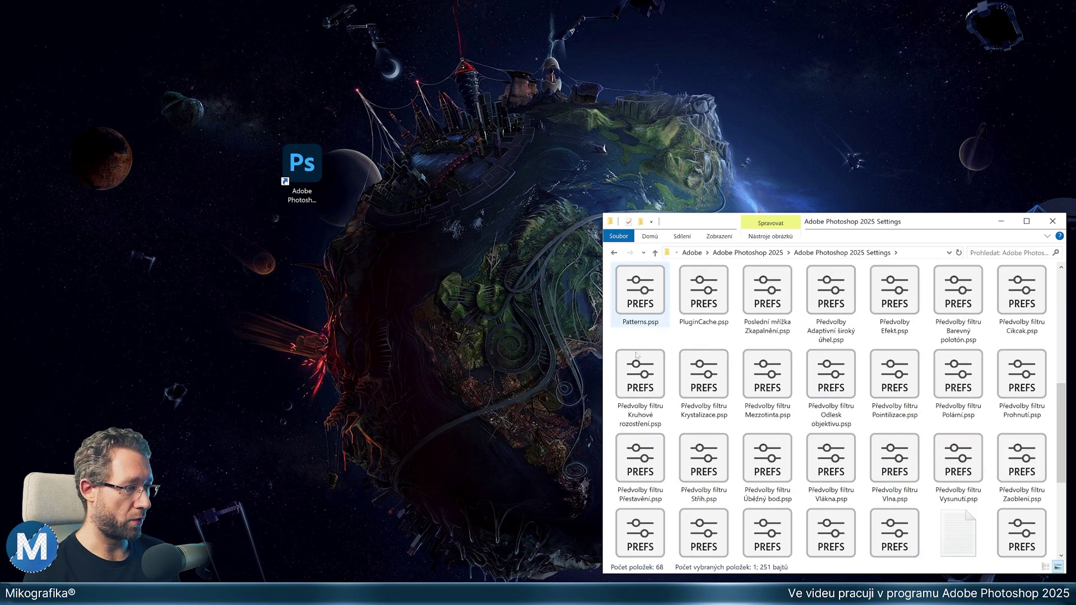
scroll(637, 356, "down", 3)
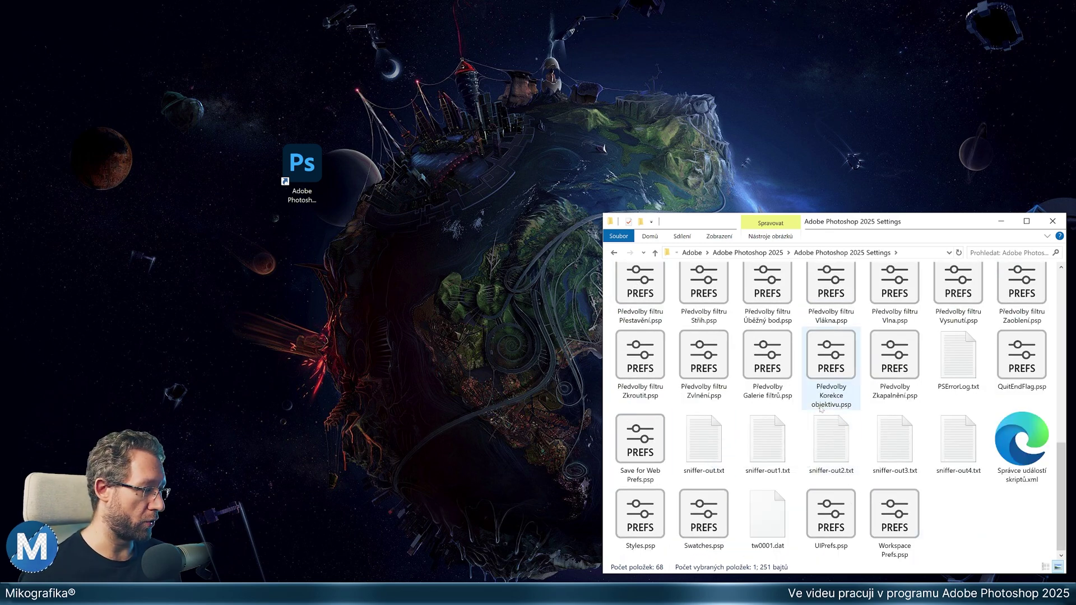
scroll(824, 415, "up", 5)
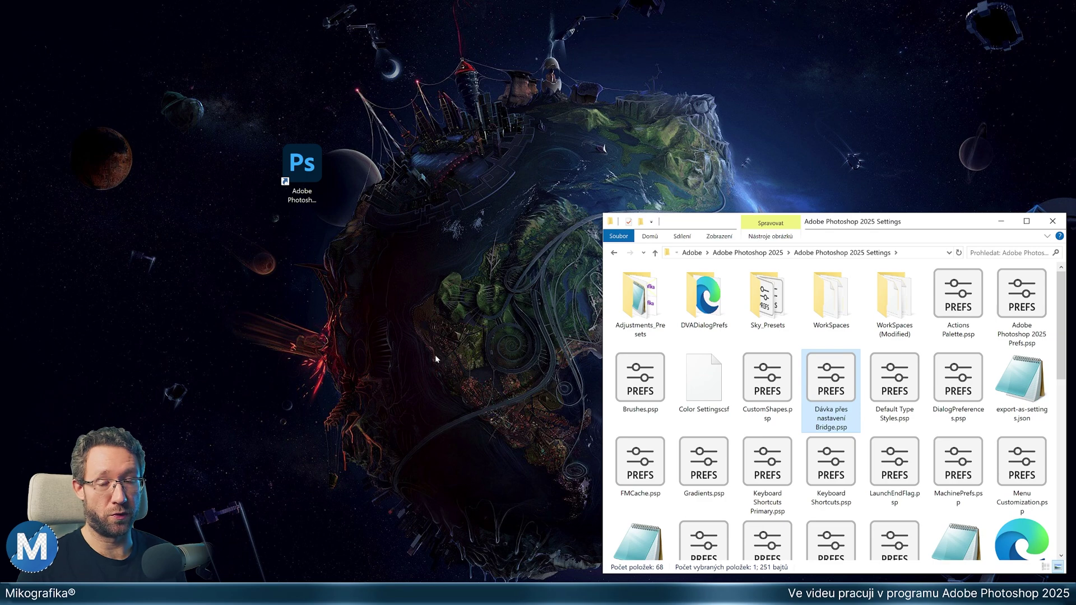
left_click(367, 399)
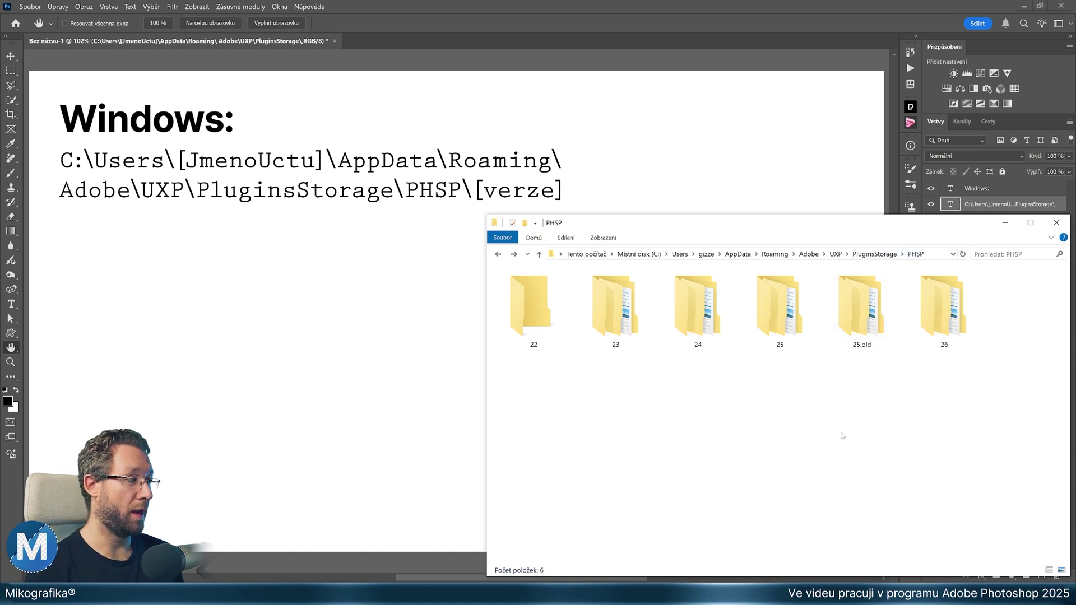
Step: Select version folder 26 in the UXP PluginsStorage\PHSP folder
left_click(952, 301)
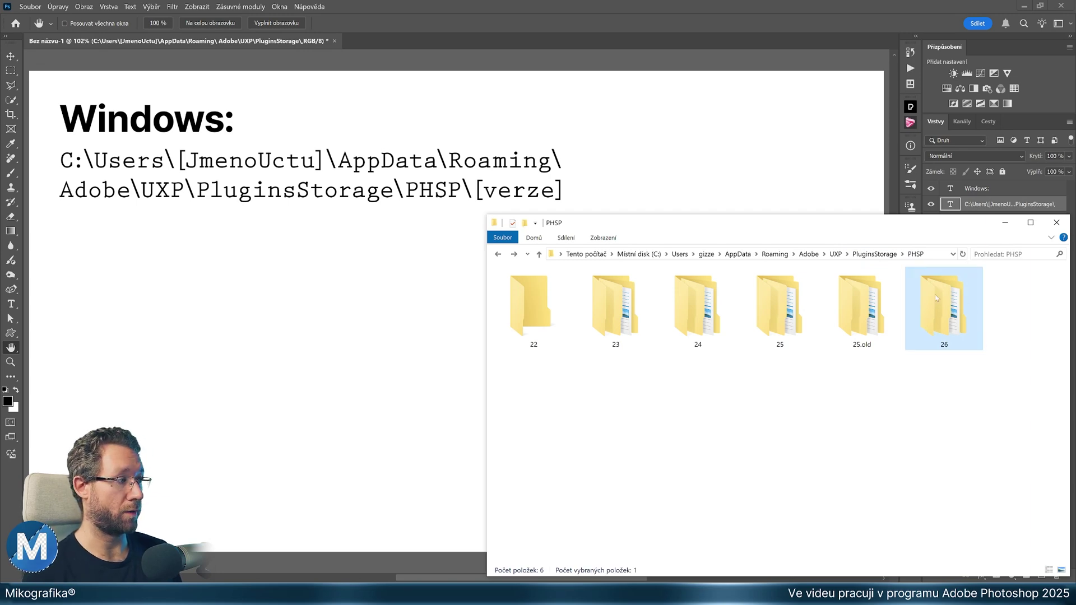
Step: Minimise Photoshop, cancel dragging folder 26 to the desktop, then open the 25.old folder
left_click(1024, 6)
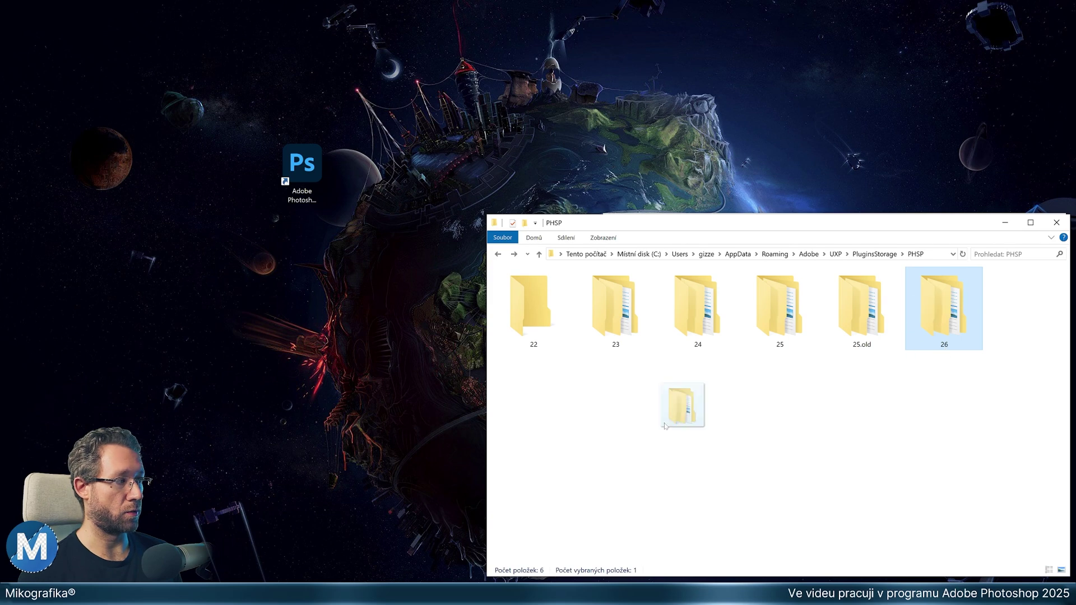
left_click_drag(946, 350, 273, 368)
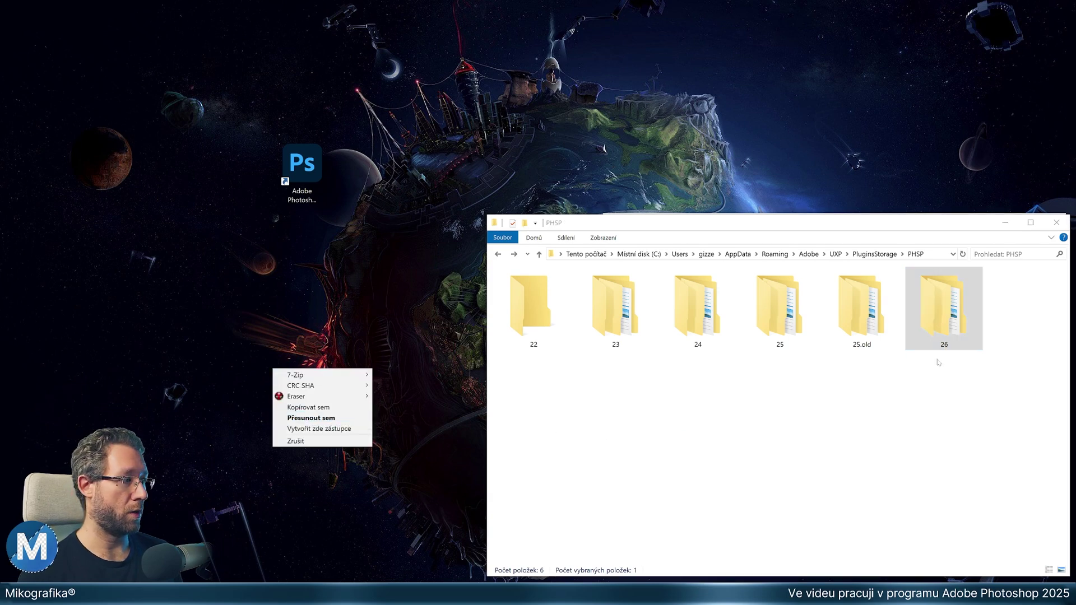
left_click(956, 412)
left_click(936, 309)
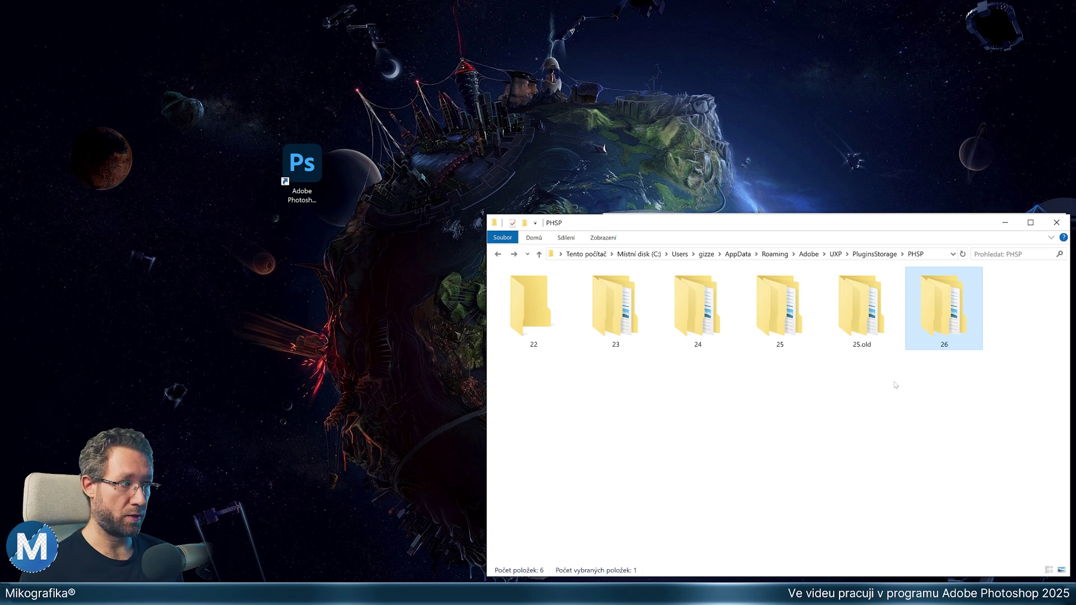
mouse_move(862, 345)
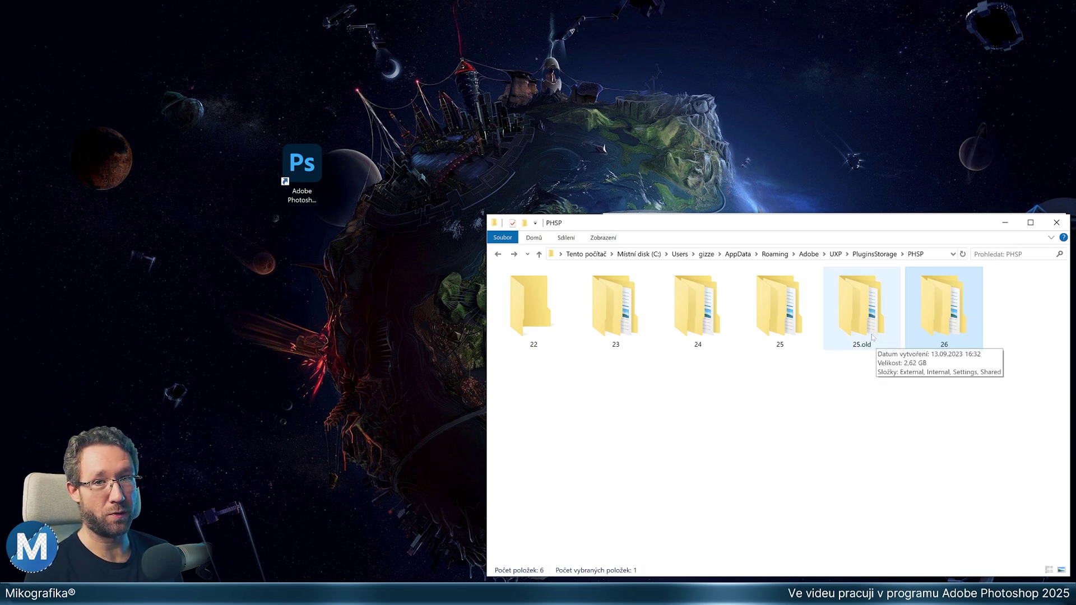
left_click(868, 303)
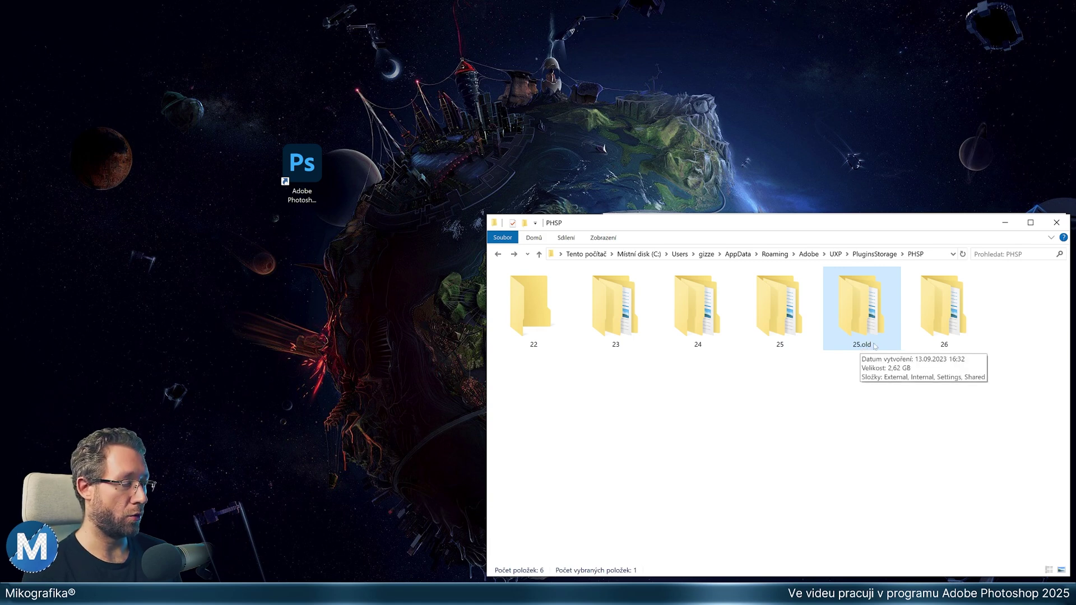
double_click(866, 313)
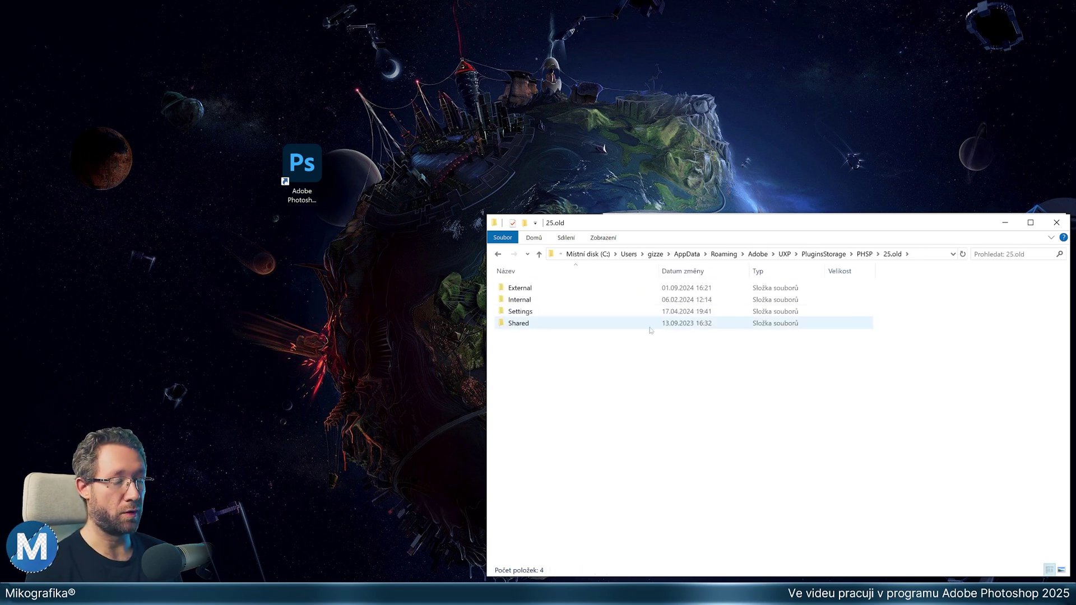
Step: Return to the PHSP folder and briefly select, then deselect, folder 25
key("alt+Left")
left_click(869, 410)
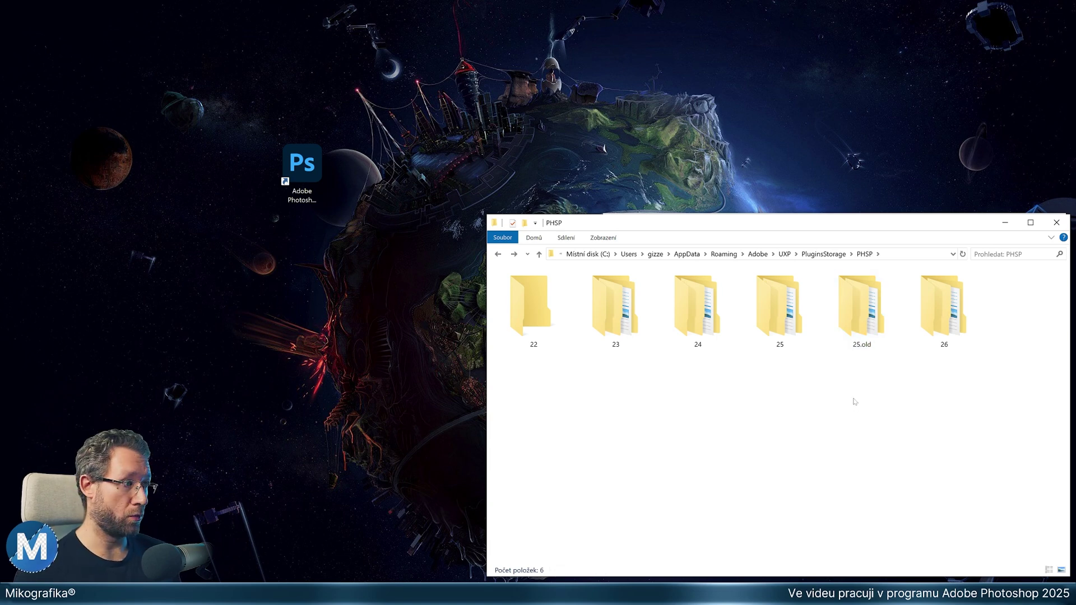
left_click(772, 306)
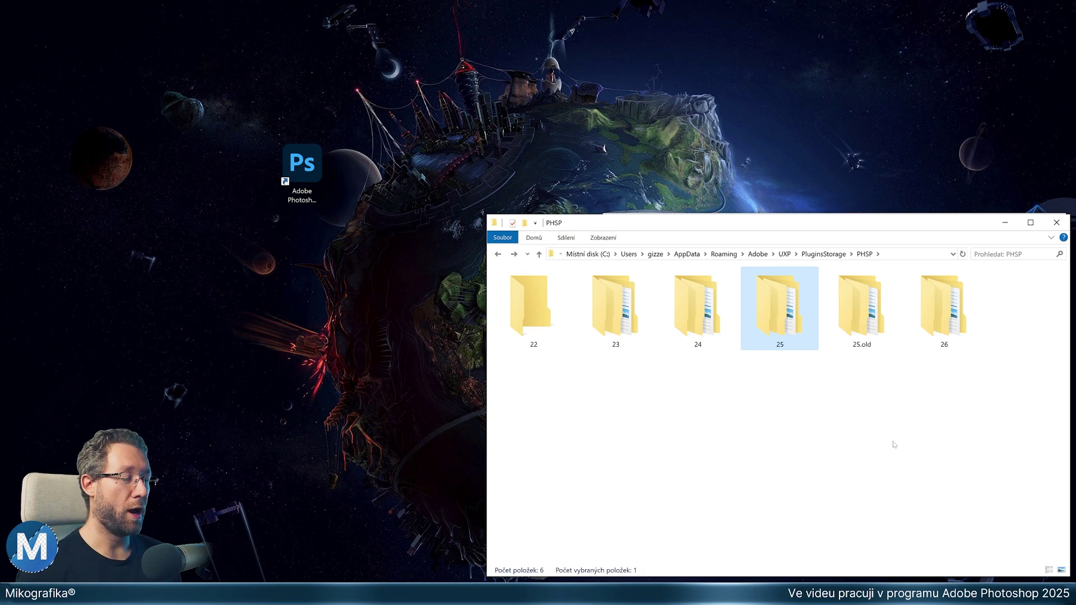
left_click(922, 402)
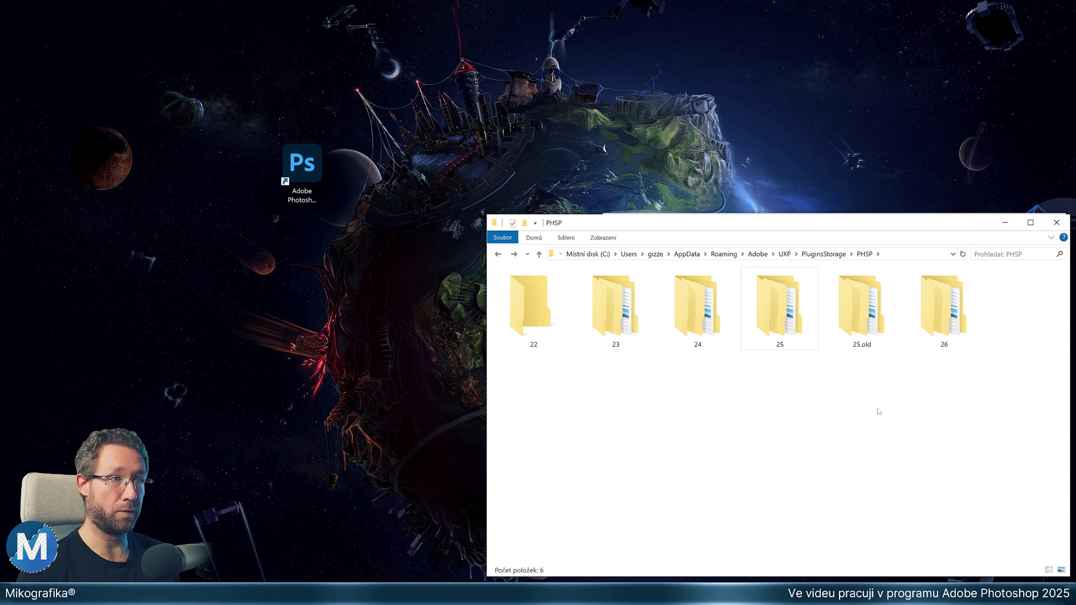
double_click(944, 320)
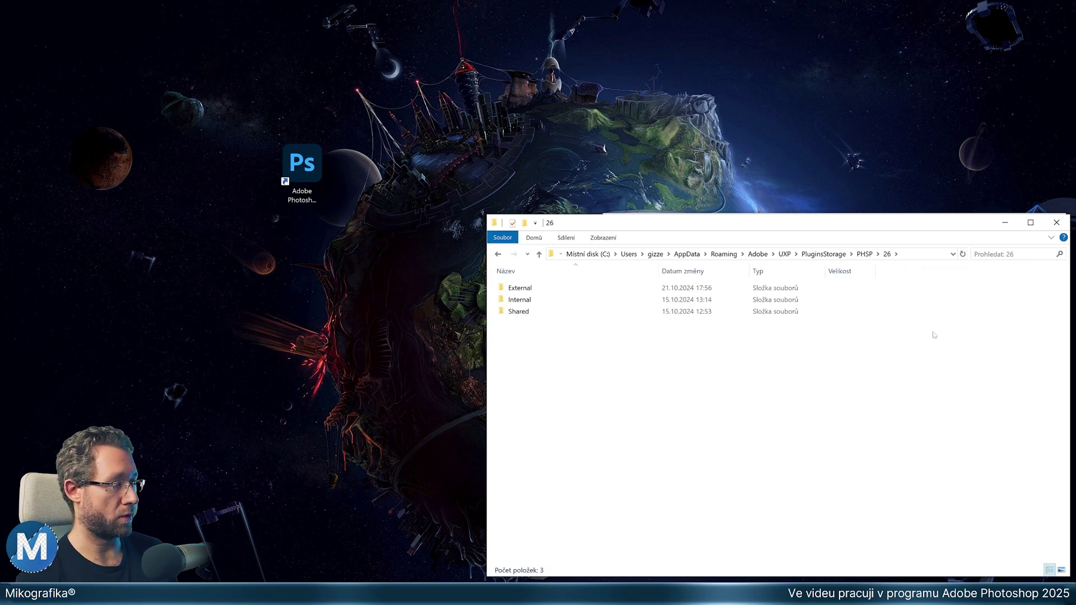
left_click(542, 287)
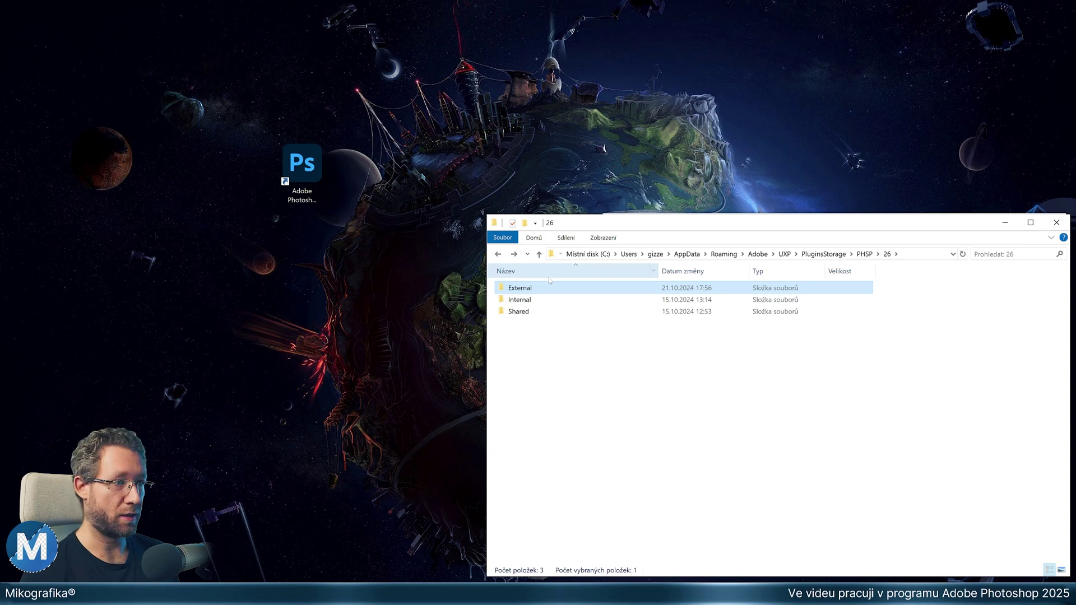
double_click(521, 300)
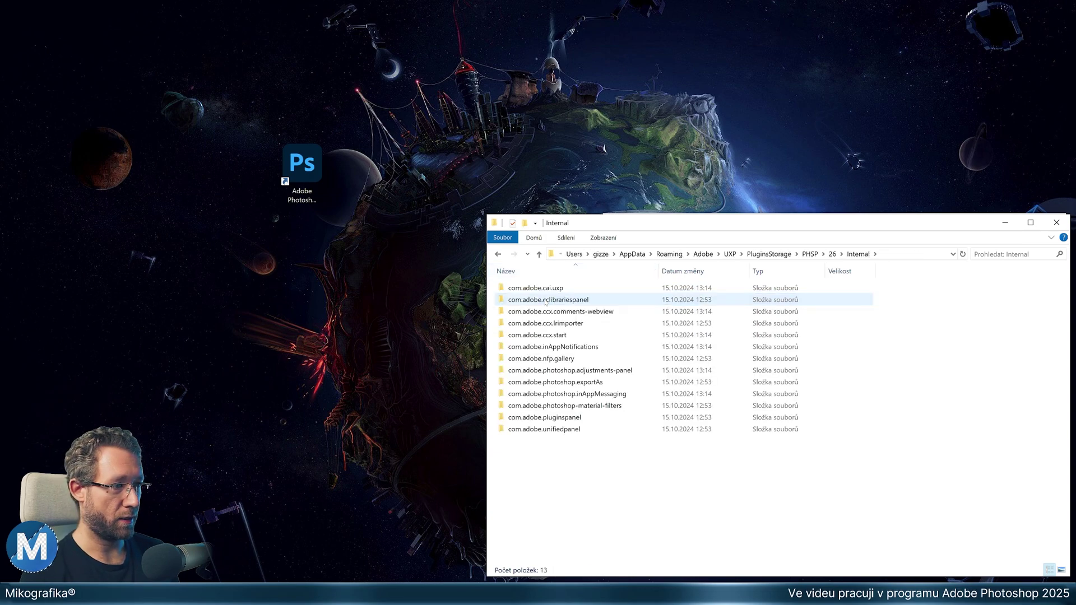
double_click(578, 359)
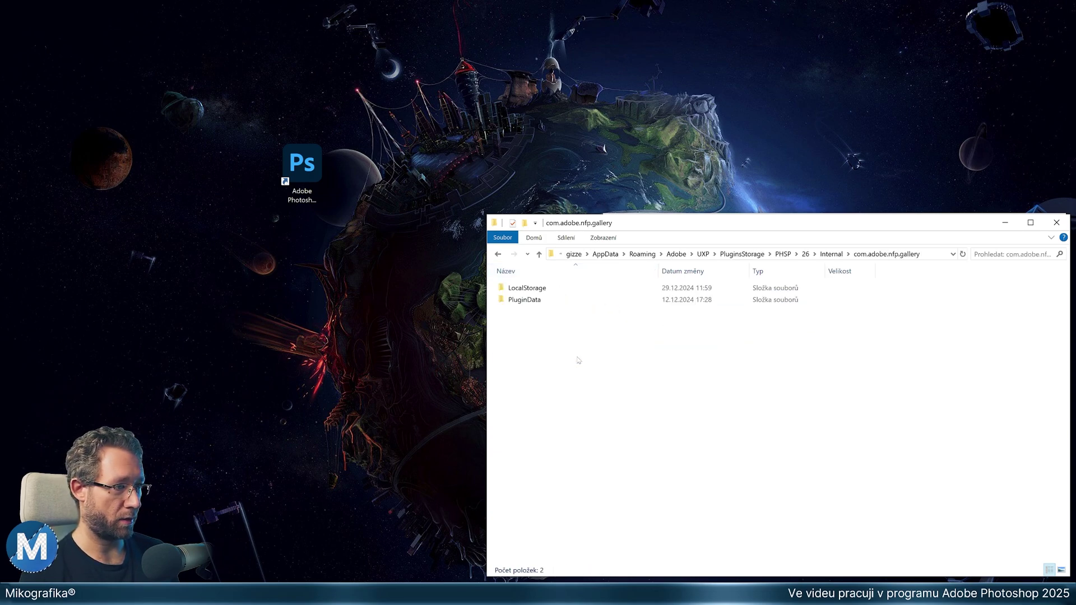
double_click(532, 300)
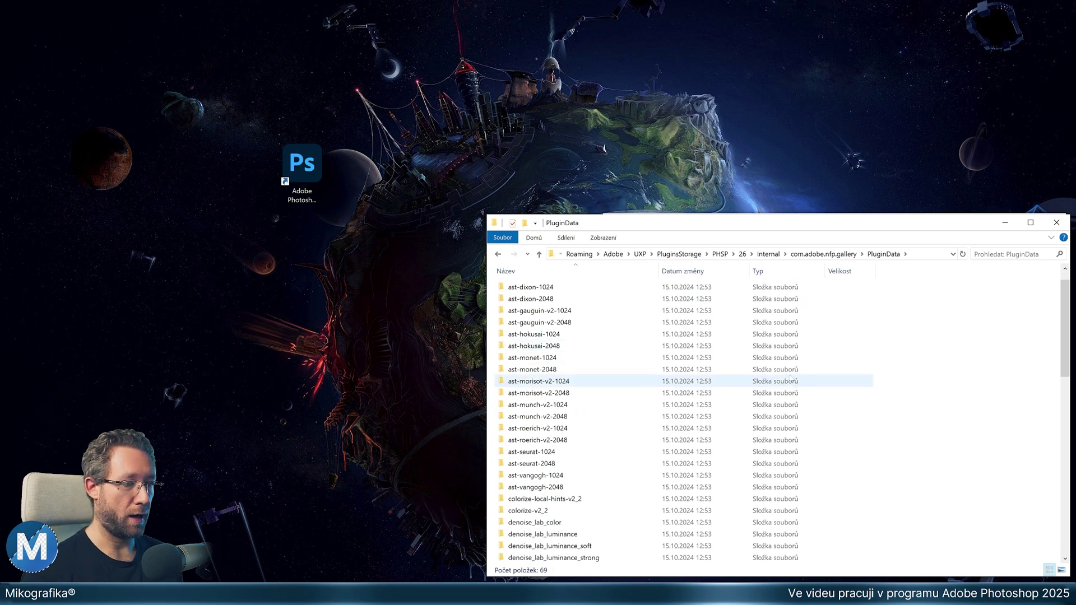
scroll(790, 379, "down", 3)
scroll(790, 379, "down", 3)
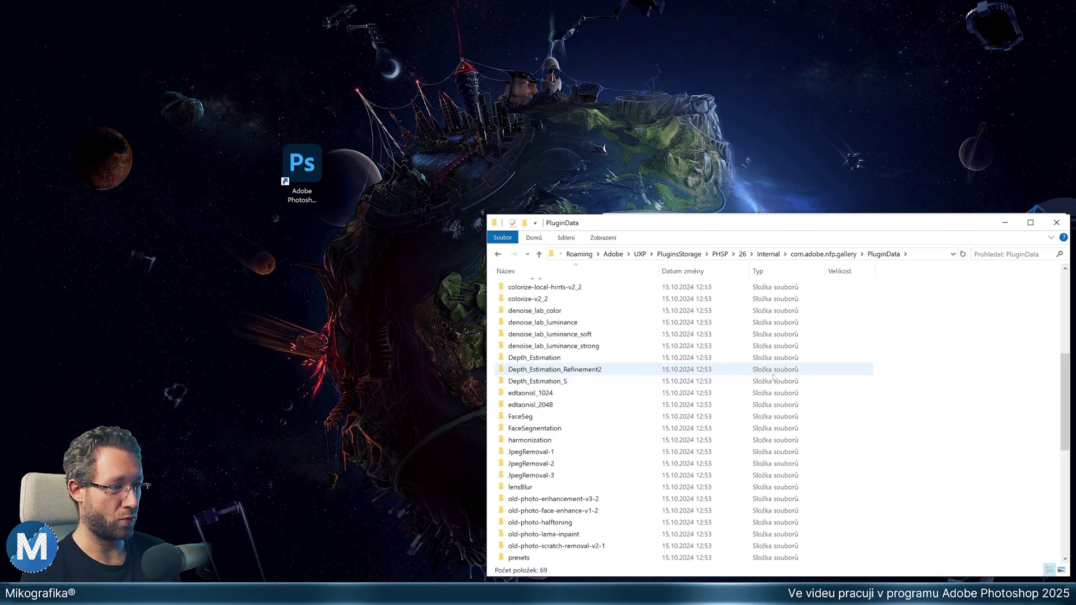
scroll(678, 447, "down", 1)
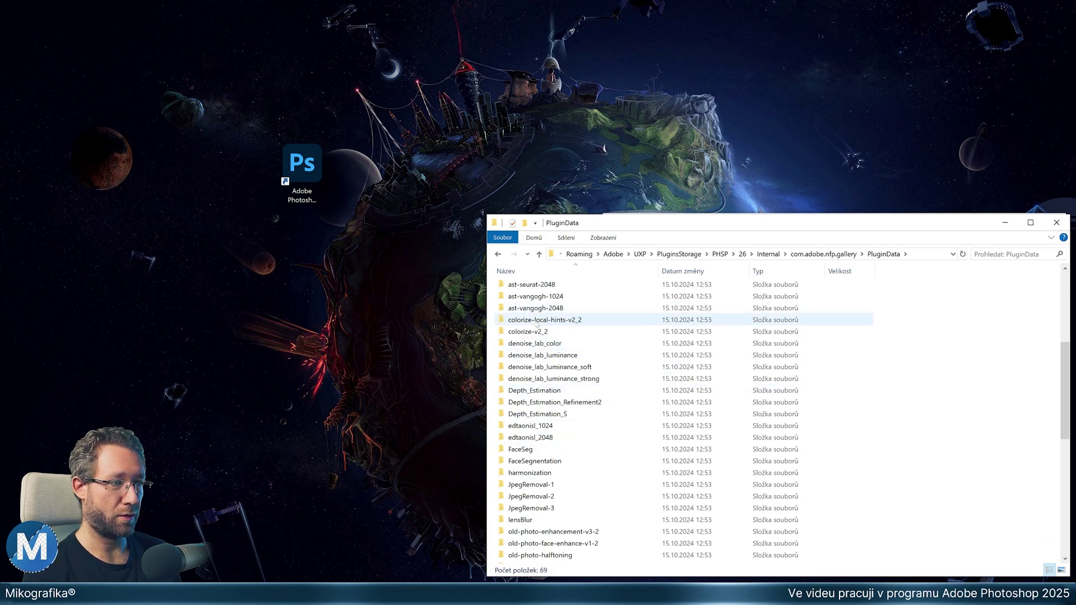
left_click(588, 355)
scroll(649, 433, "down", 1)
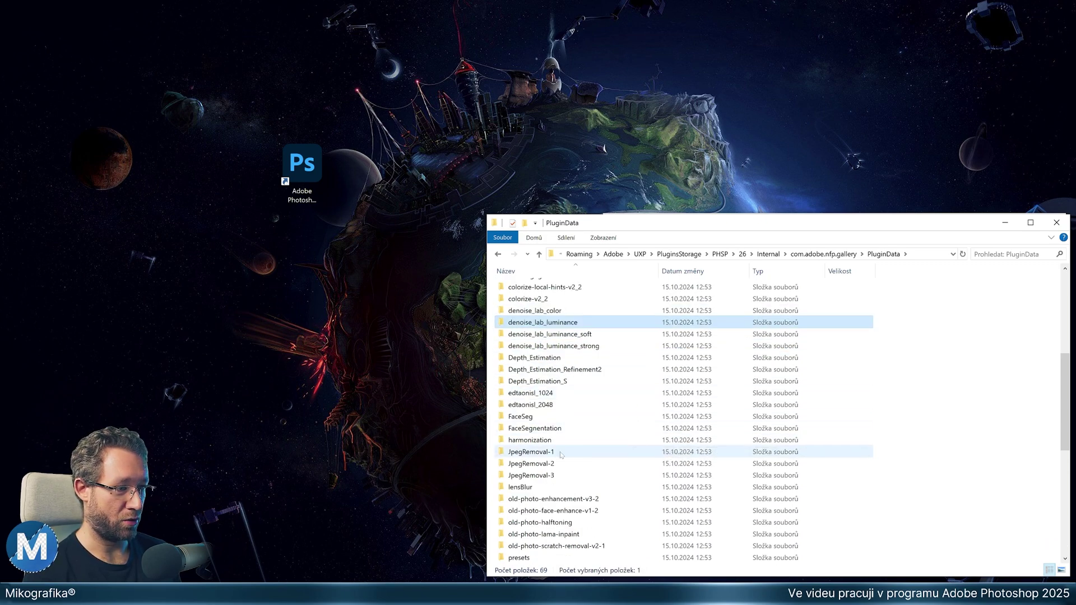
scroll(672, 434, "down", 3)
scroll(748, 434, "down", 2)
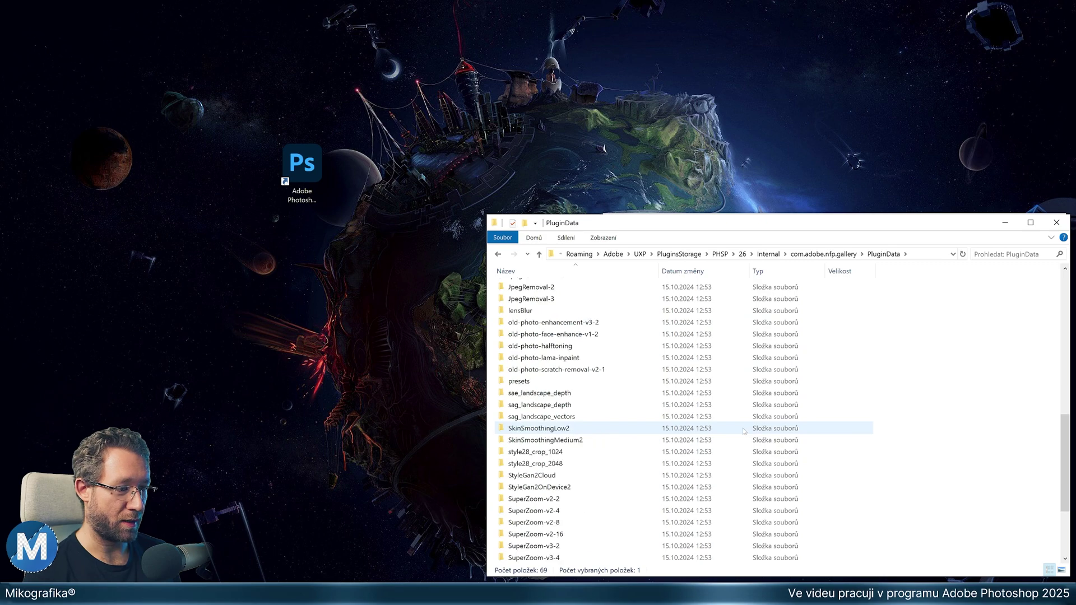
scroll(729, 426, "down", 3)
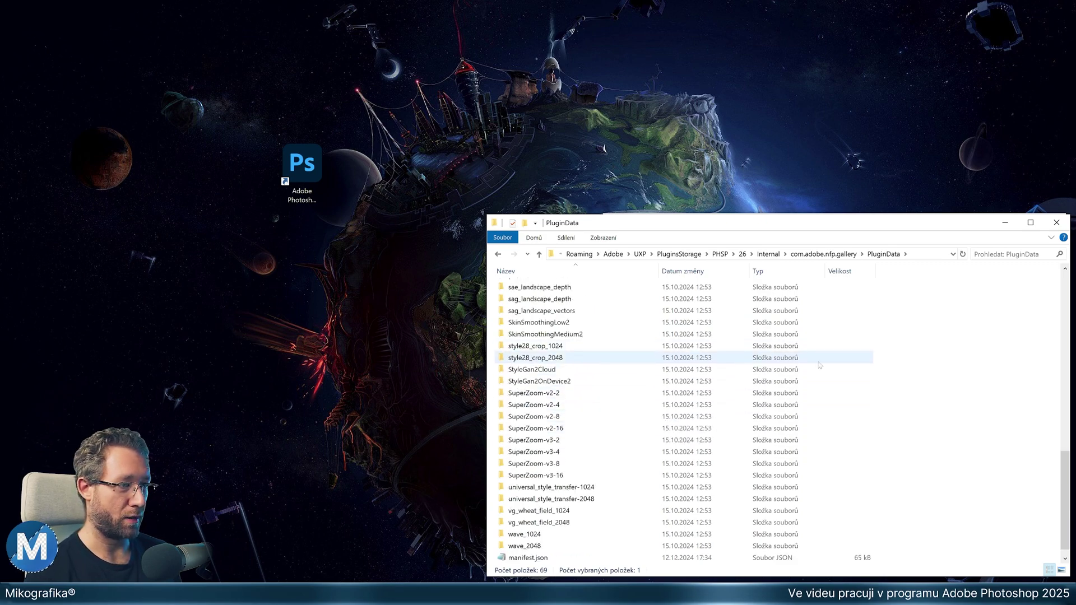
scroll(890, 424, "up", 1)
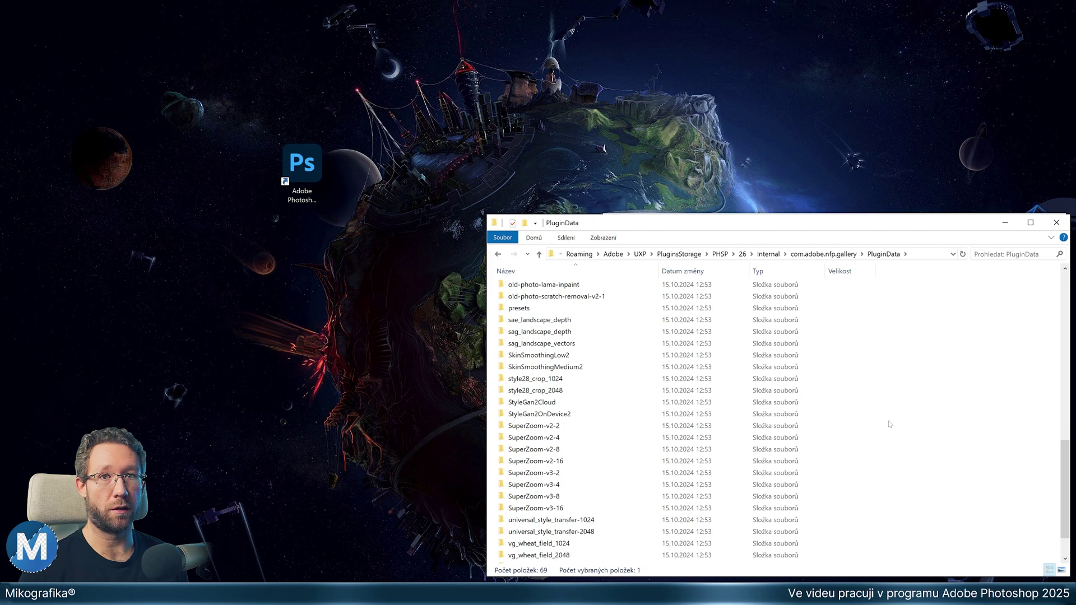
left_click(721, 254)
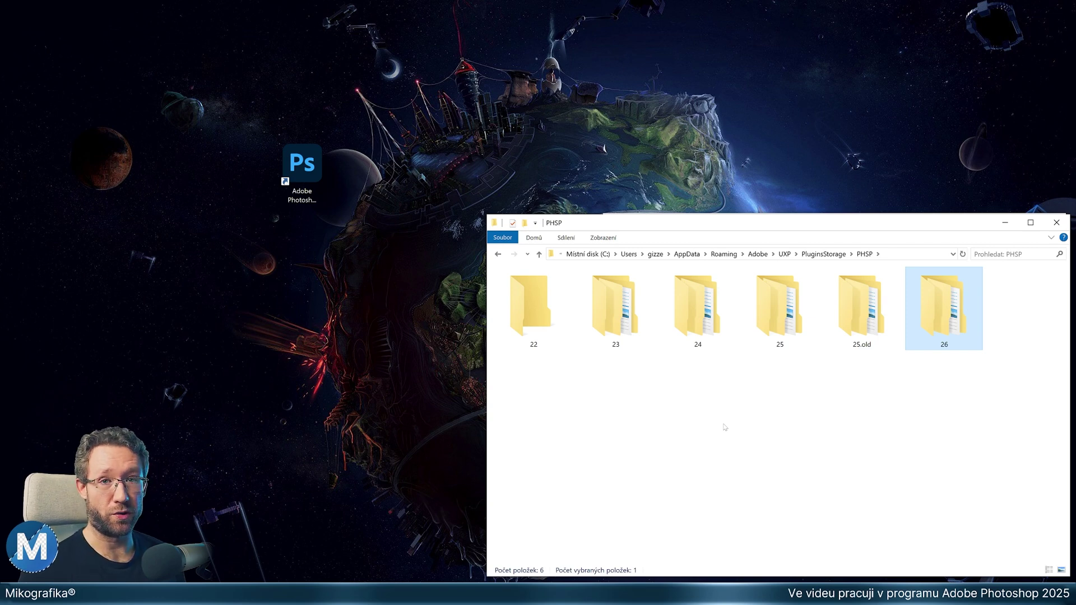
Step: Deselect folder 26 in the PHSP folder listing
left_click(713, 446)
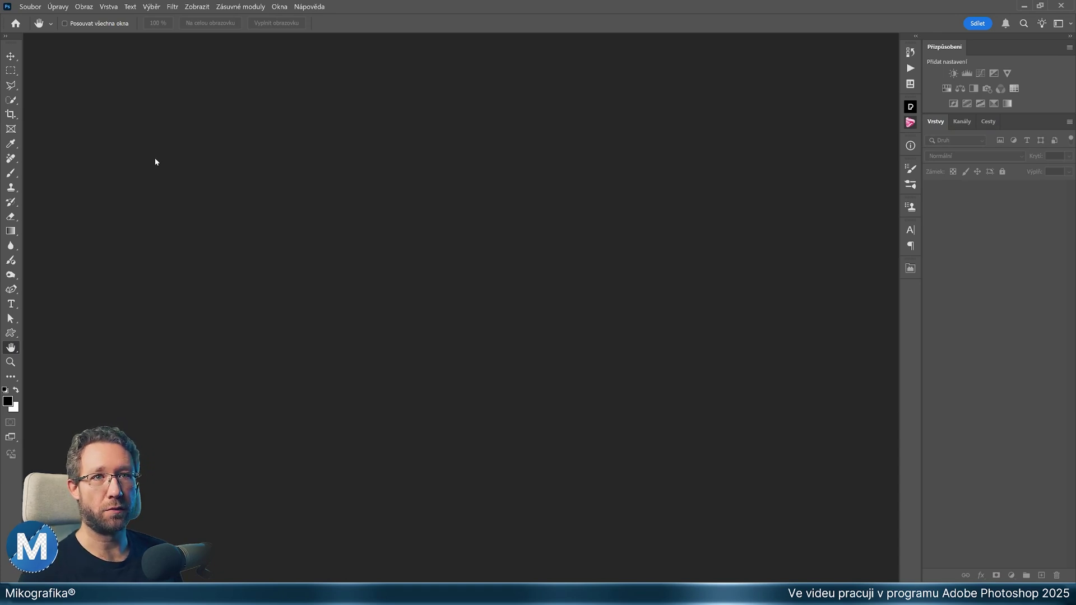
left_click(58, 7)
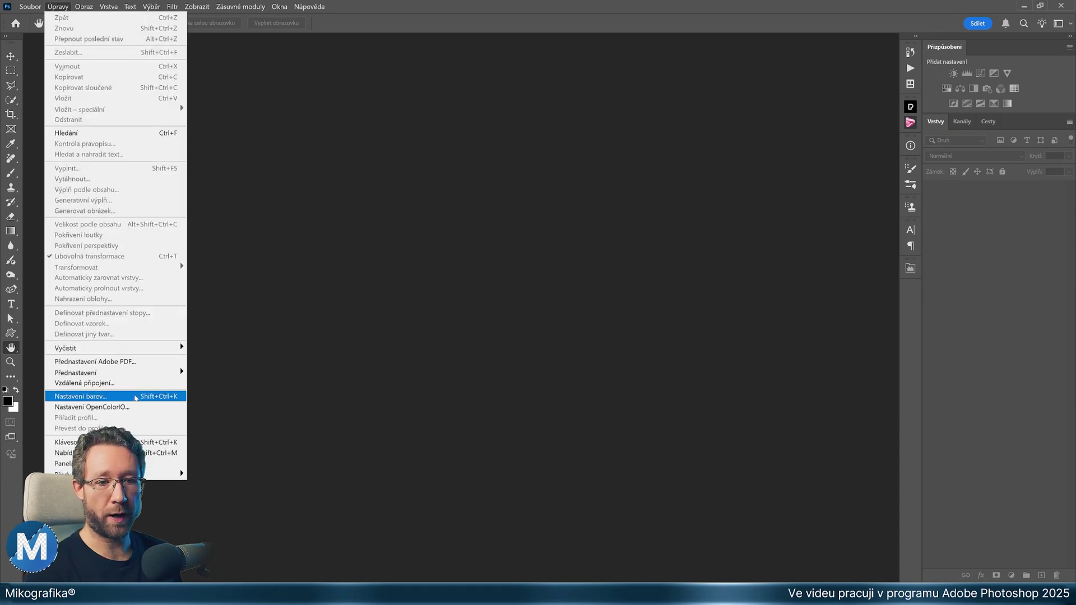
mouse_move(84, 474)
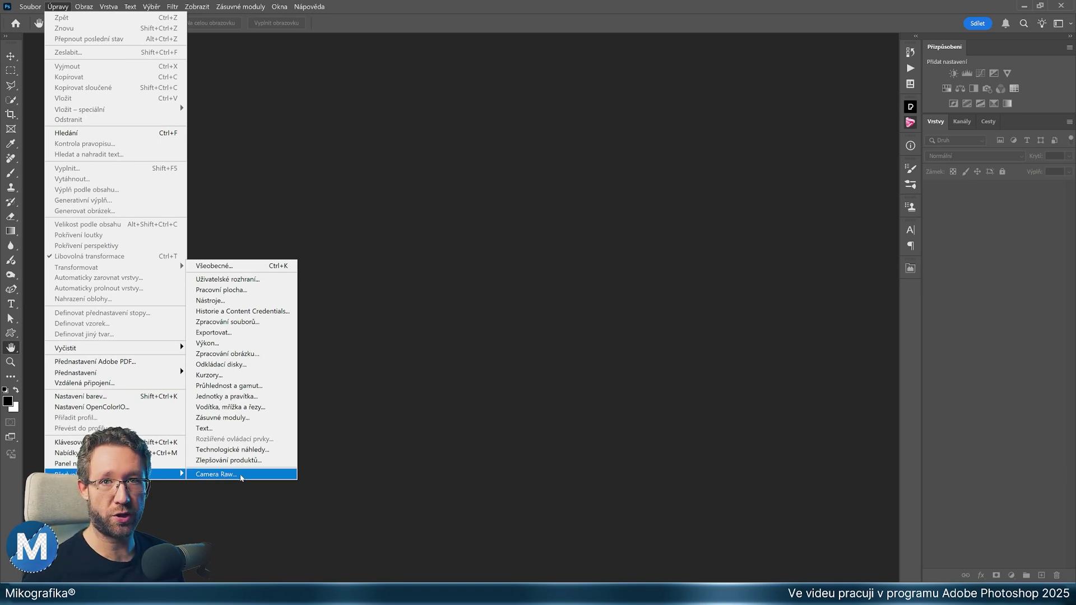
left_click(242, 476)
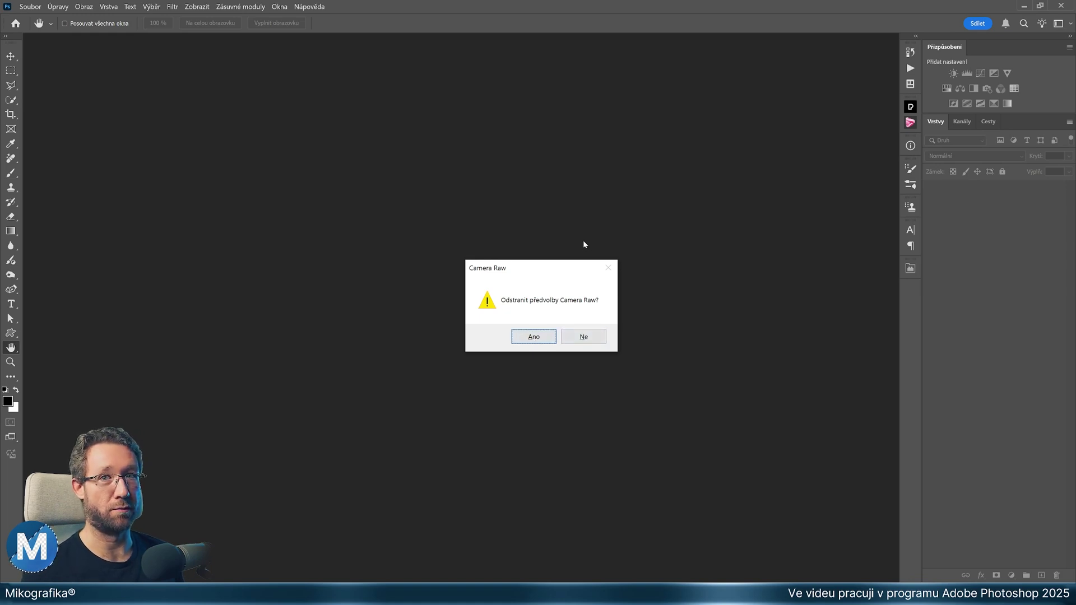
left_click(596, 338)
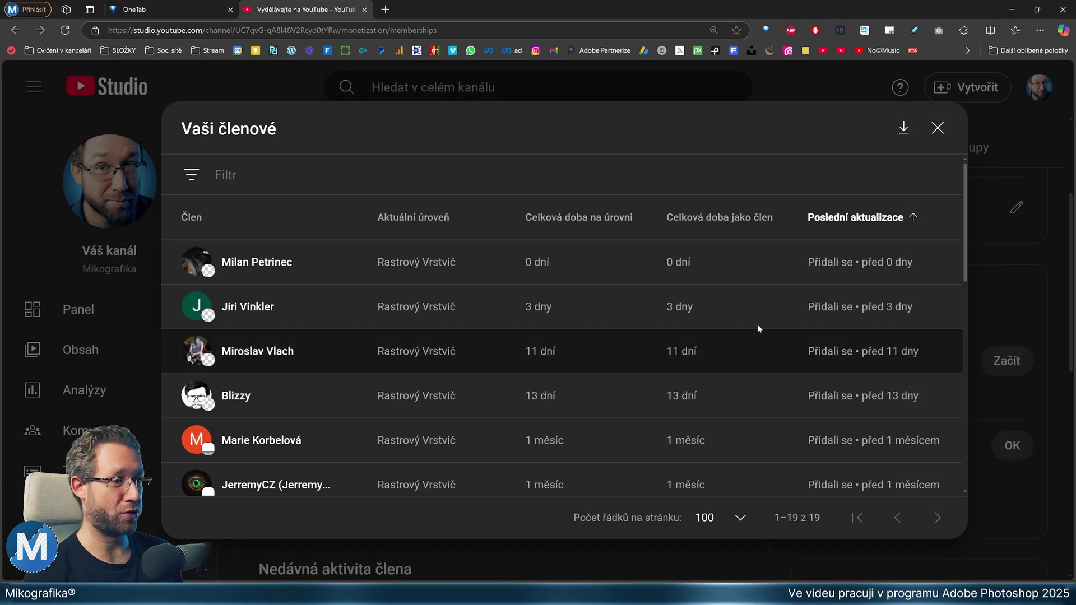
scroll(758, 325, "down", 5)
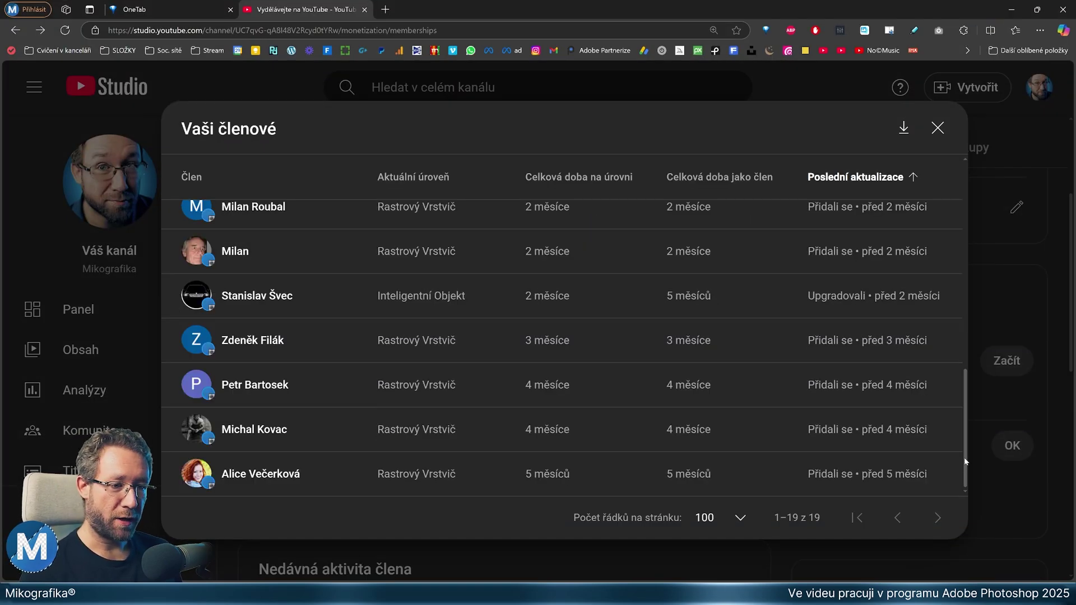
scroll(968, 442, "up", 2)
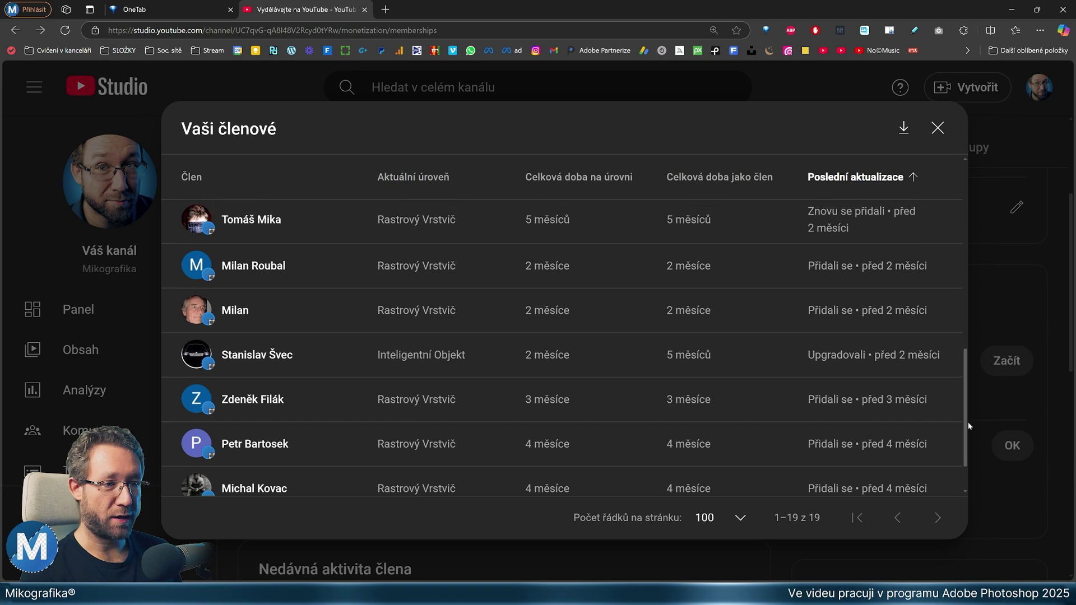
left_click_drag(969, 426, 983, 246)
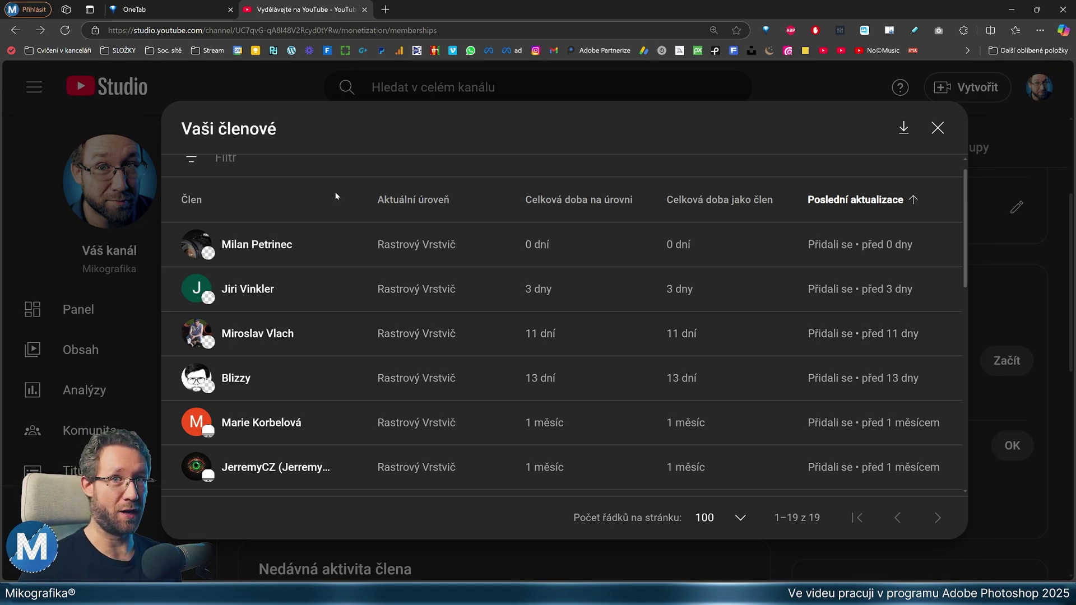
scroll(947, 275, "down", 4)
scroll(954, 314, "down", 2)
scroll(960, 359, "down", 2)
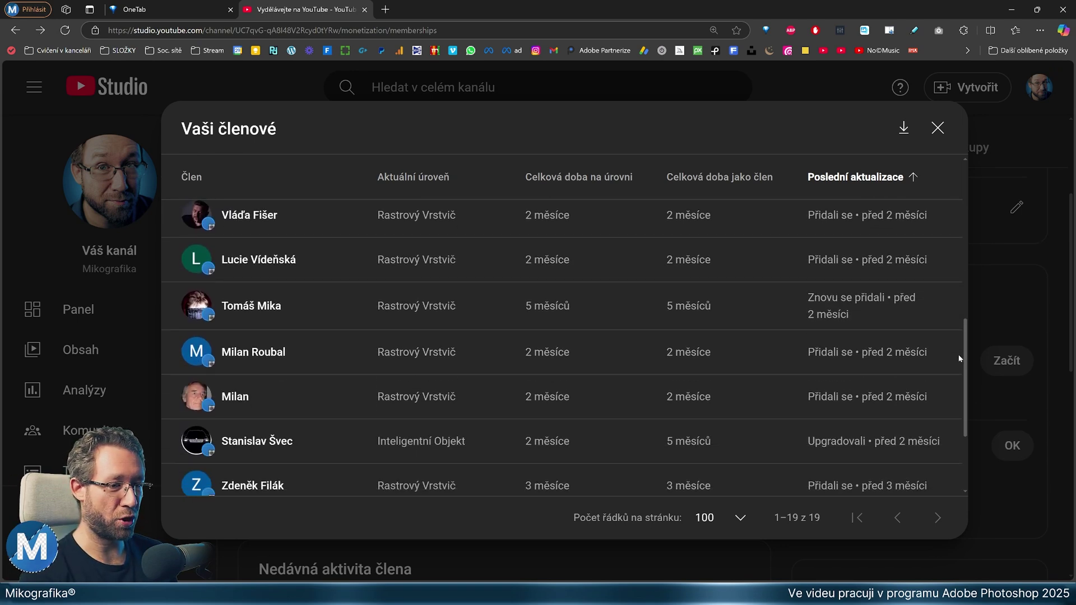
scroll(960, 358, "down", 2)
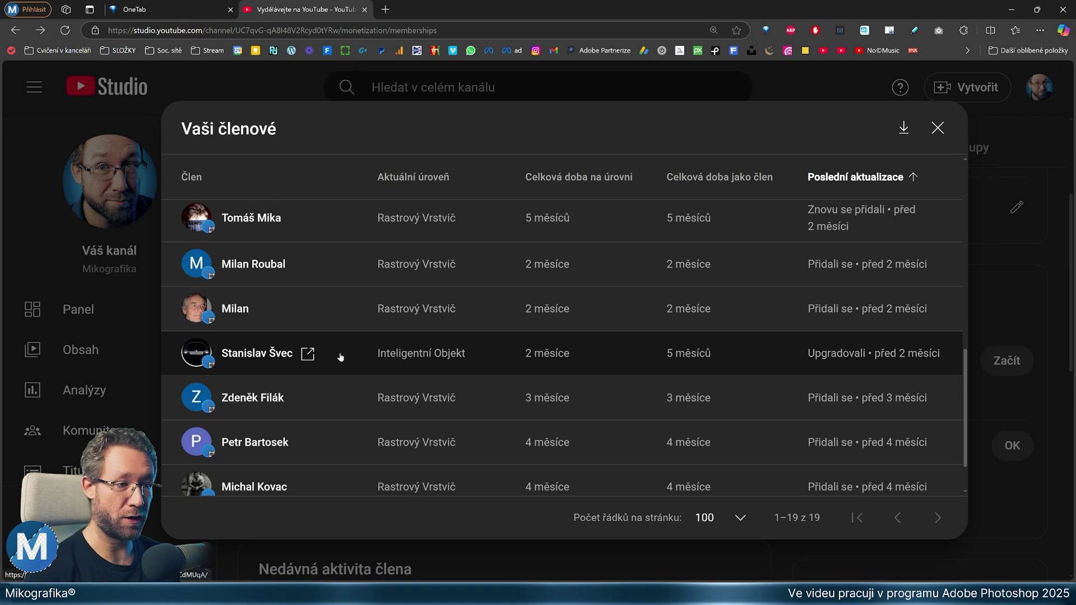